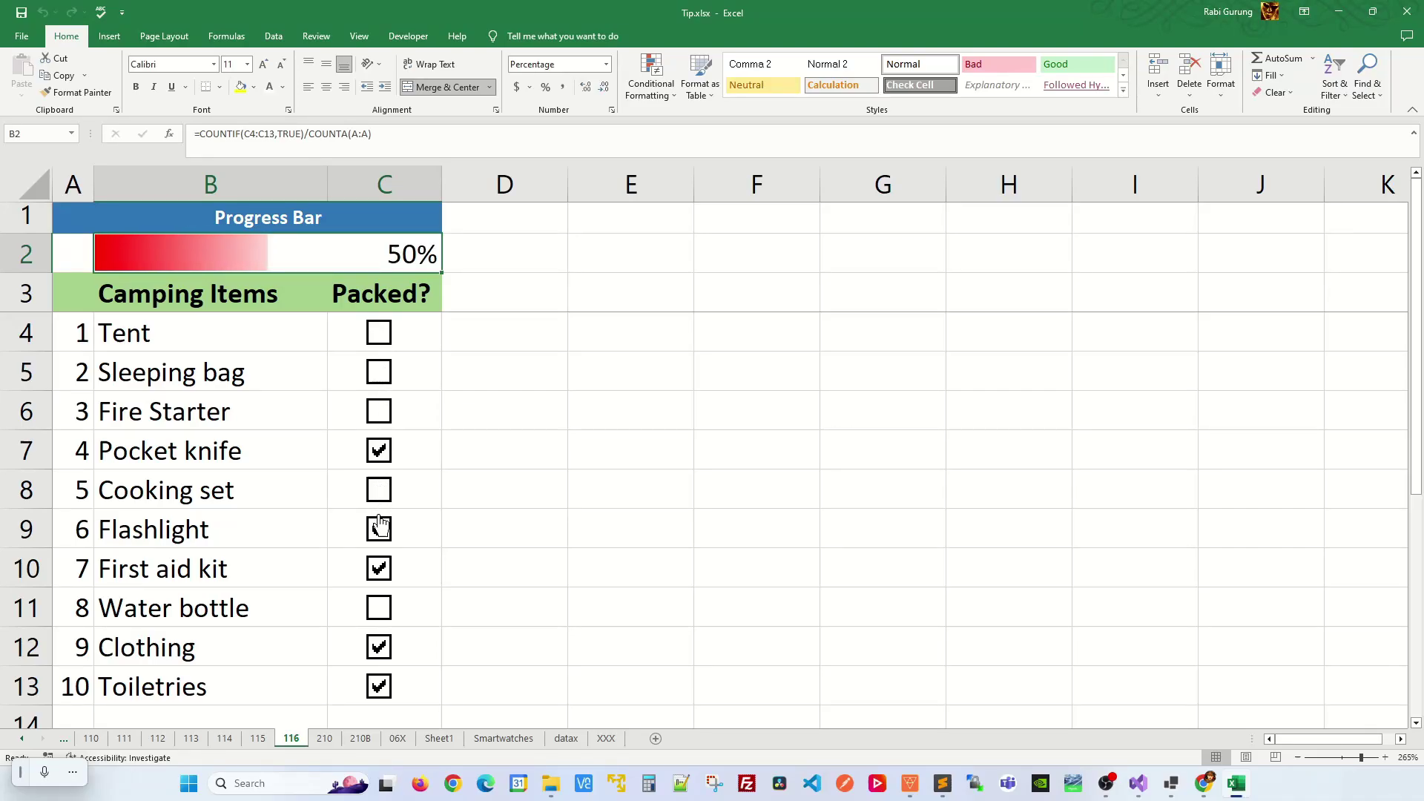
- Untick and re-tick several packing items in column C to watch the B2 progress bar respond
{"action": "left_click", "coordinate": [379, 528]}
{"action": "left_click", "coordinate": [379, 568]}
{"action": "left_click", "coordinate": [379, 608]}
{"action": "left_click", "coordinate": [379, 647]}
{"action": "left_click", "coordinate": [379, 686]}
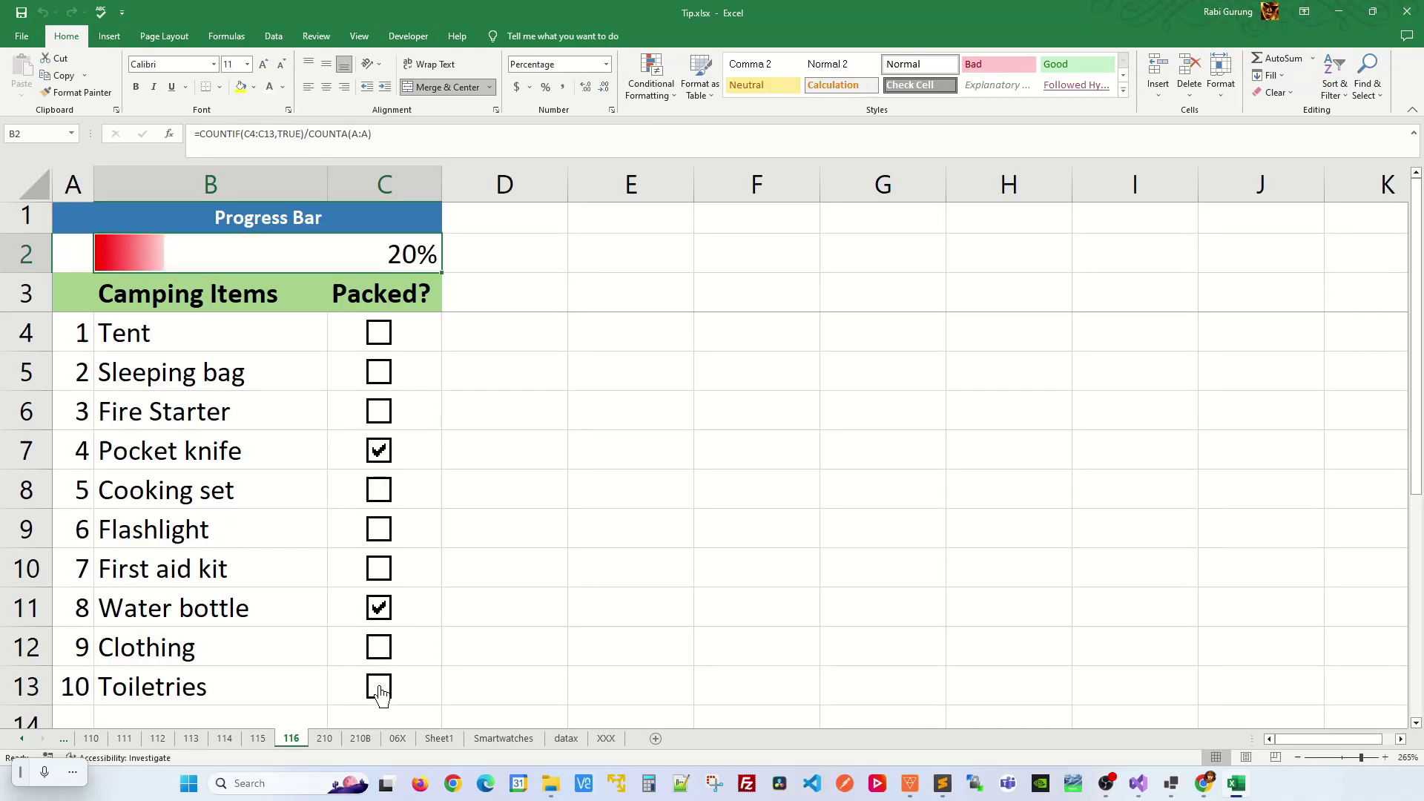
{"action": "left_click", "coordinate": [379, 686]}
{"action": "left_click", "coordinate": [380, 646]}
{"action": "left_click", "coordinate": [379, 568]}
{"action": "left_click", "coordinate": [379, 529]}
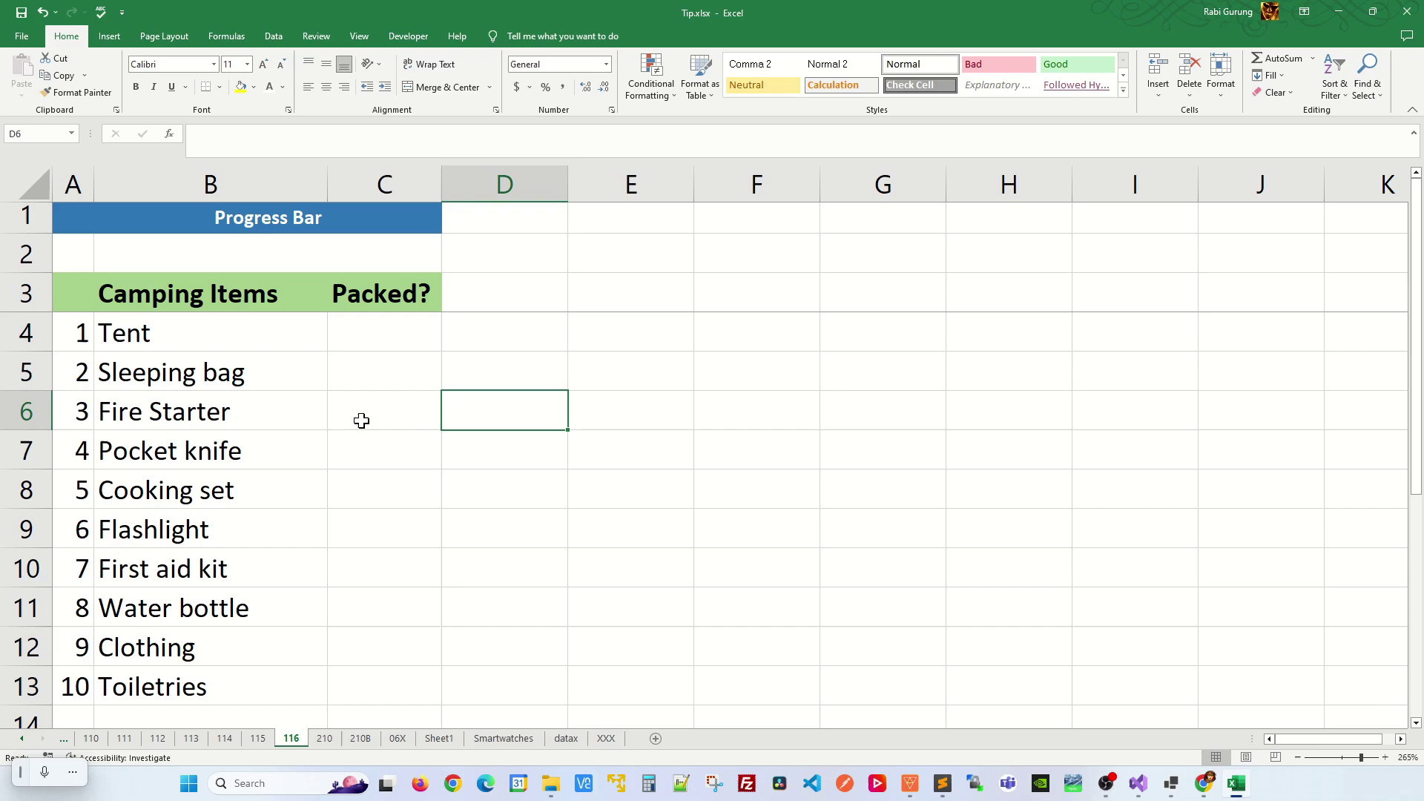
- With C4 selected, show the Developer tab and confirm it is ticked in Customize the Ribbon, changing nothing
{"action": "left_click", "coordinate": [368, 340]}
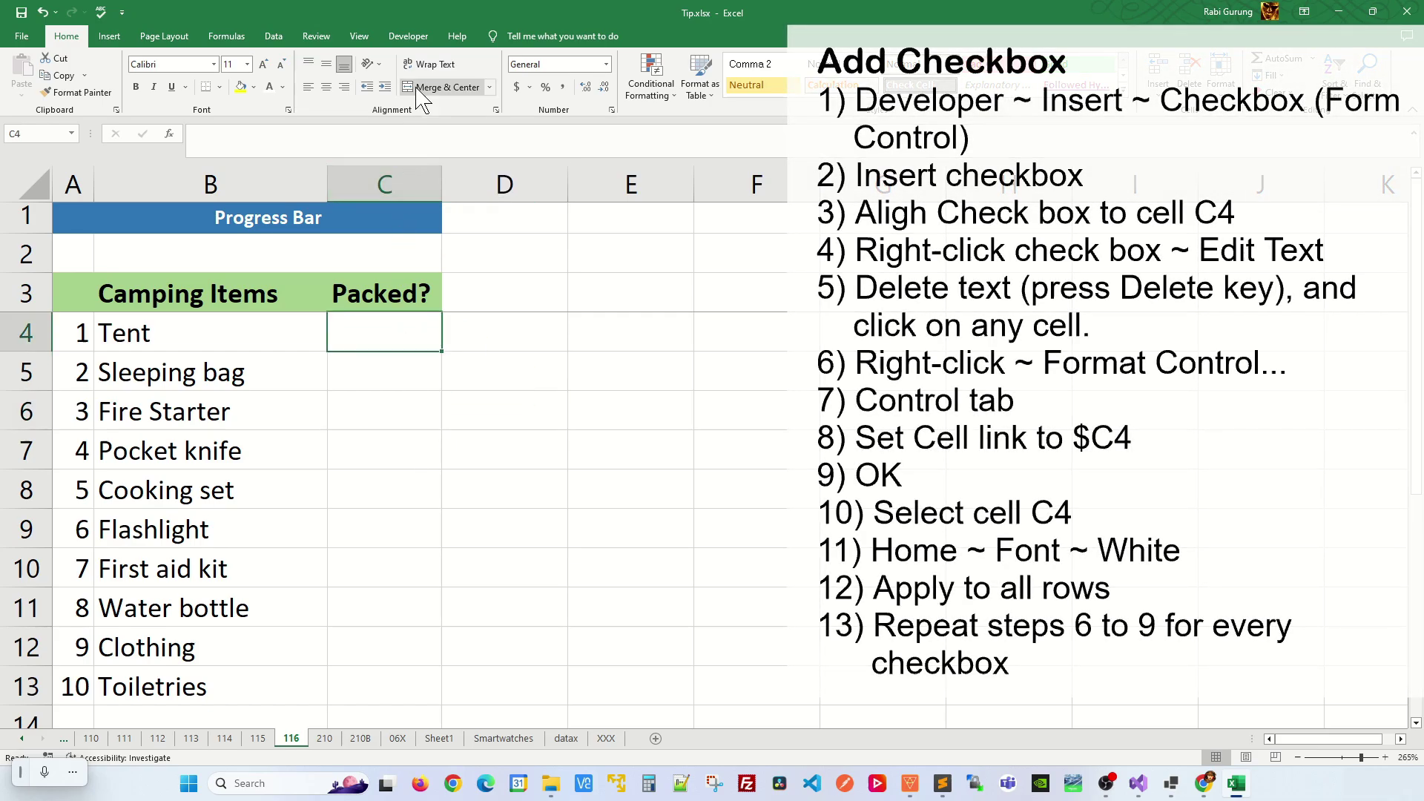
{"action": "left_click", "coordinate": [408, 37]}
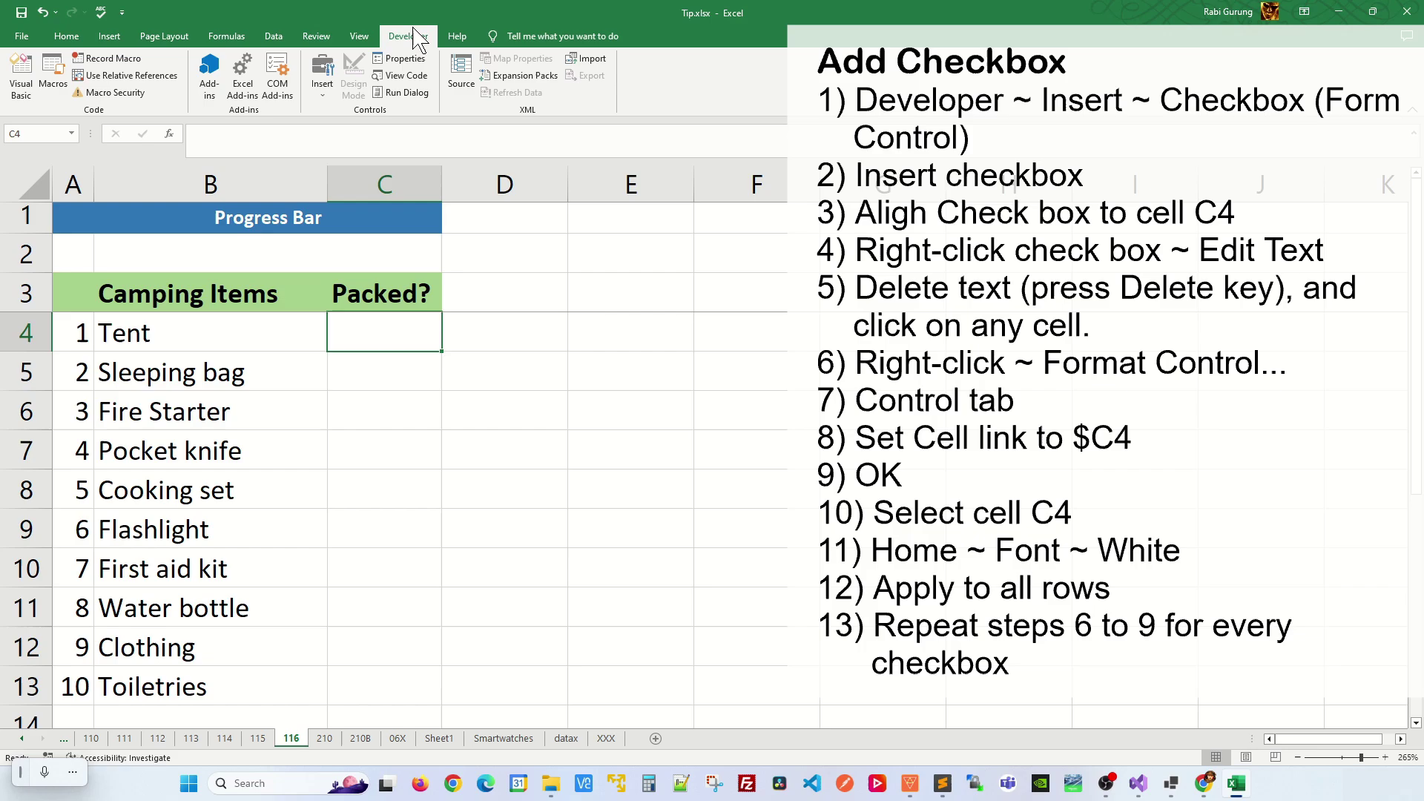
{"action": "right_click", "coordinate": [706, 69]}
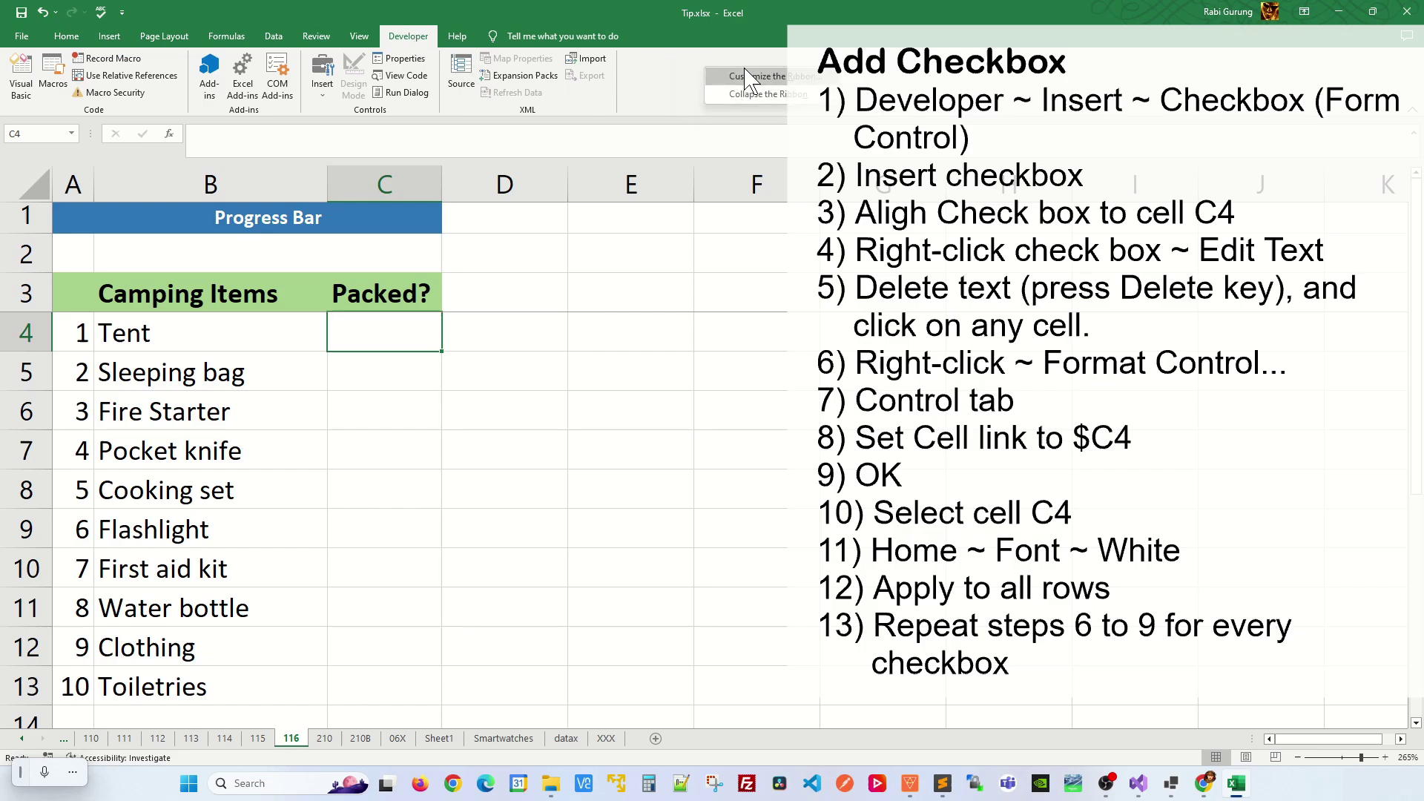
{"action": "left_click", "coordinate": [753, 77]}
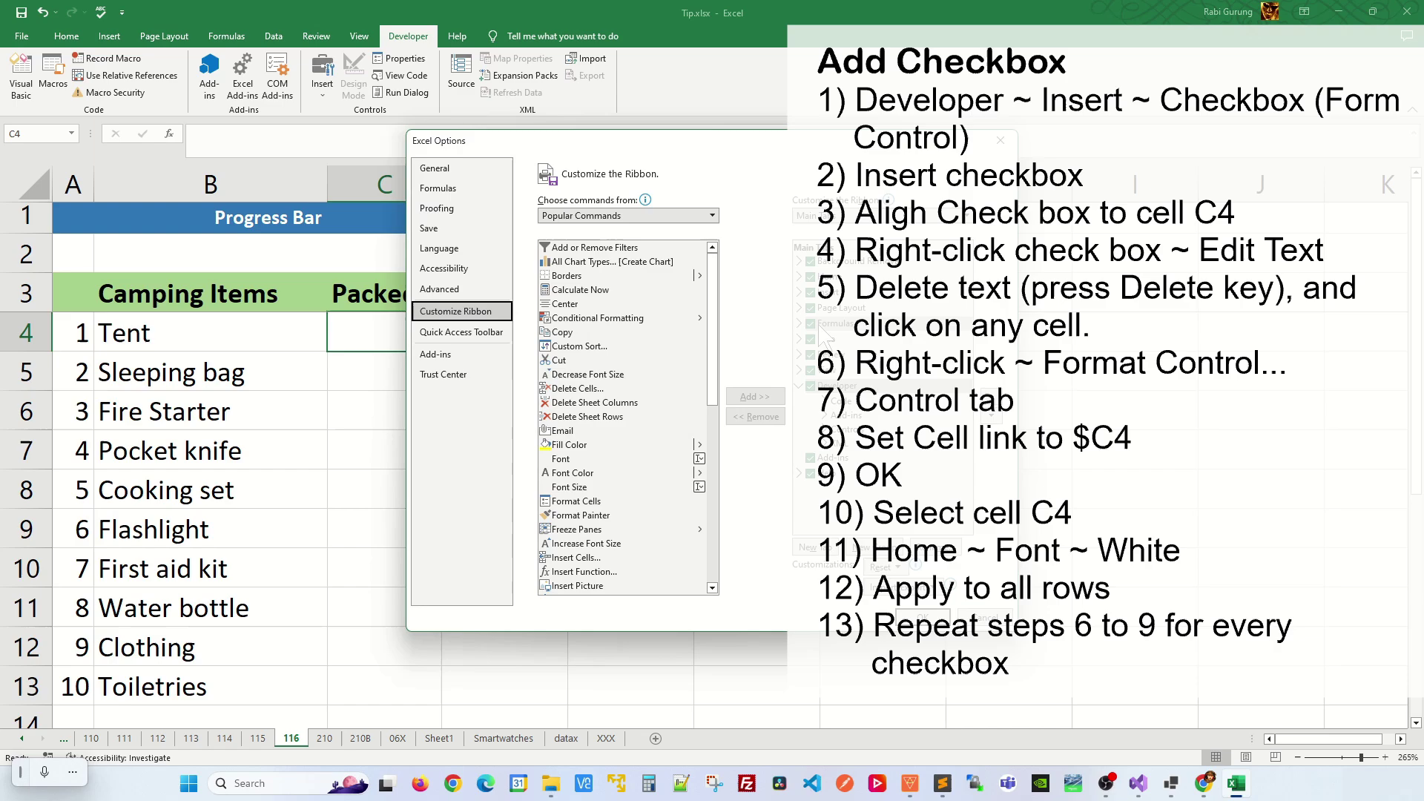
{"action": "left_click_drag", "start_coordinate": [800, 153], "coordinate": [534, 138]}
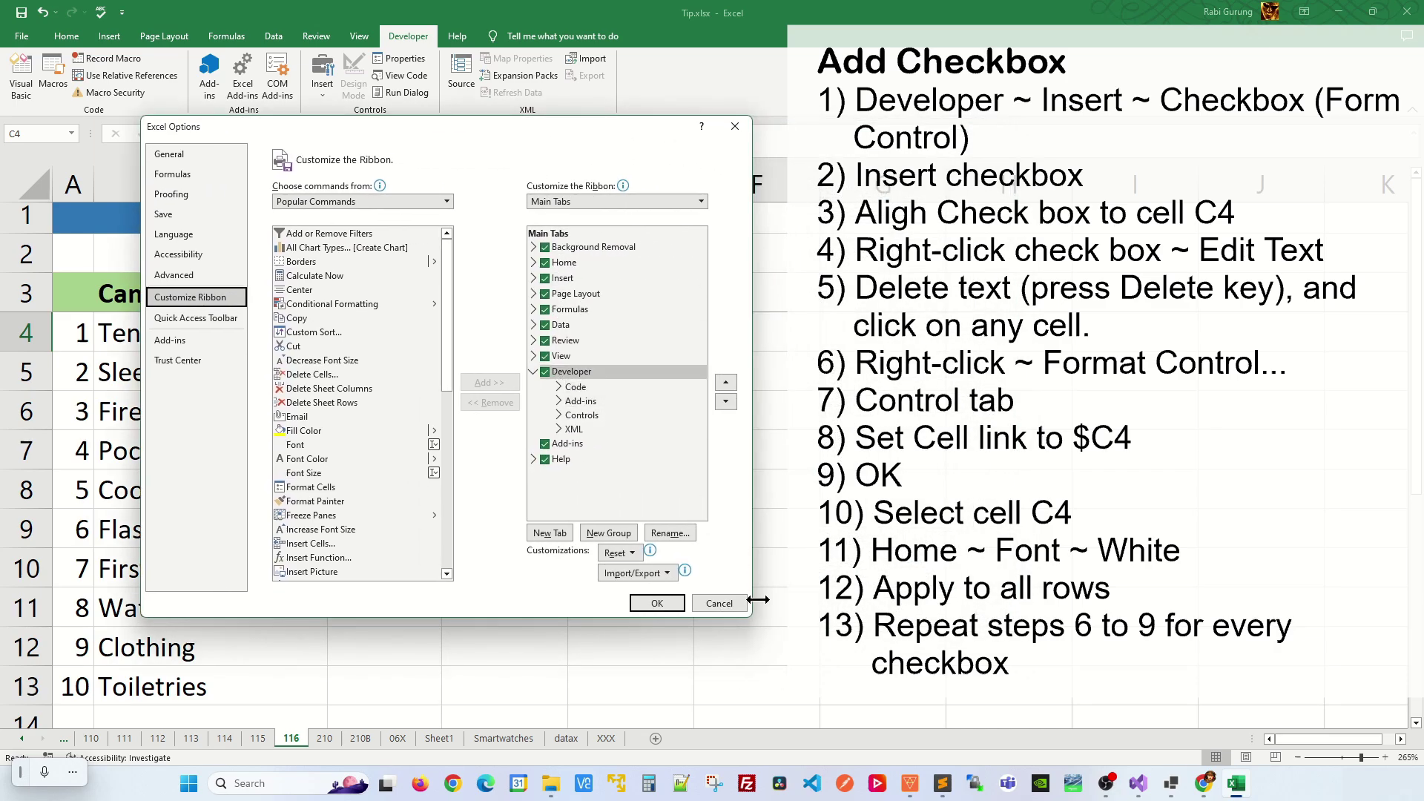
{"action": "left_click", "coordinate": [719, 603]}
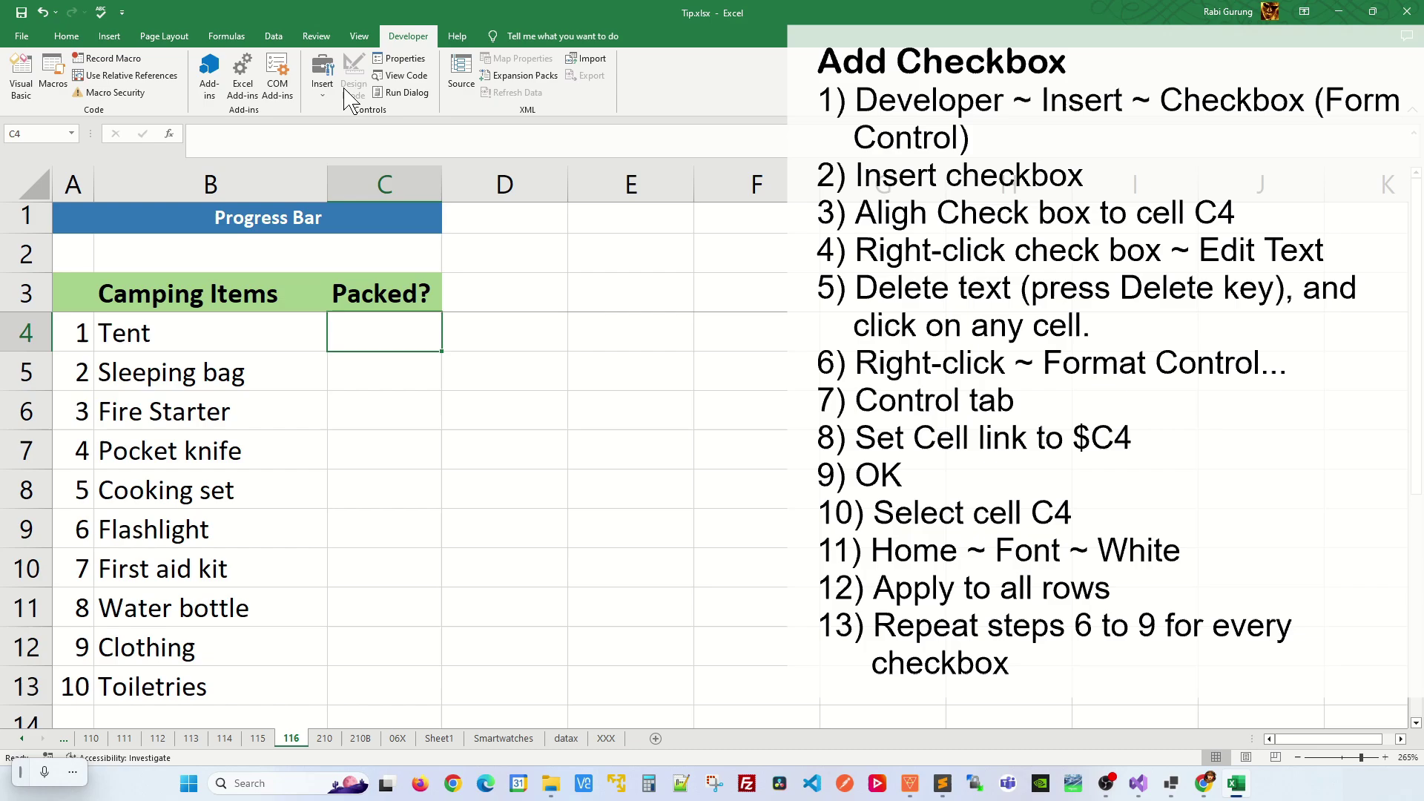
- Draw a Check Box (Form Control) in cell C4 beside Tent and nudge it to fit the cell
{"action": "left_click", "coordinate": [325, 97]}
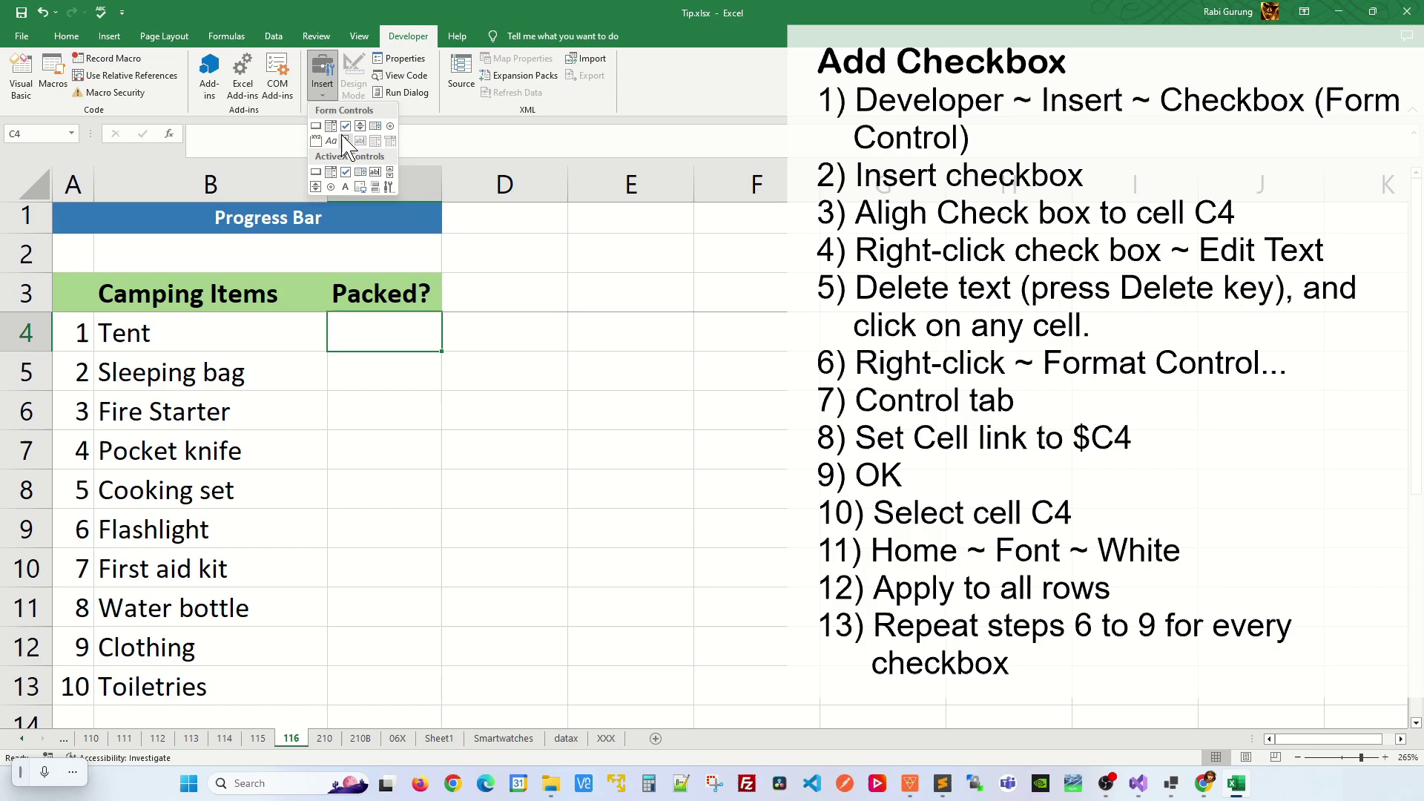
{"action": "left_click", "coordinate": [345, 126]}
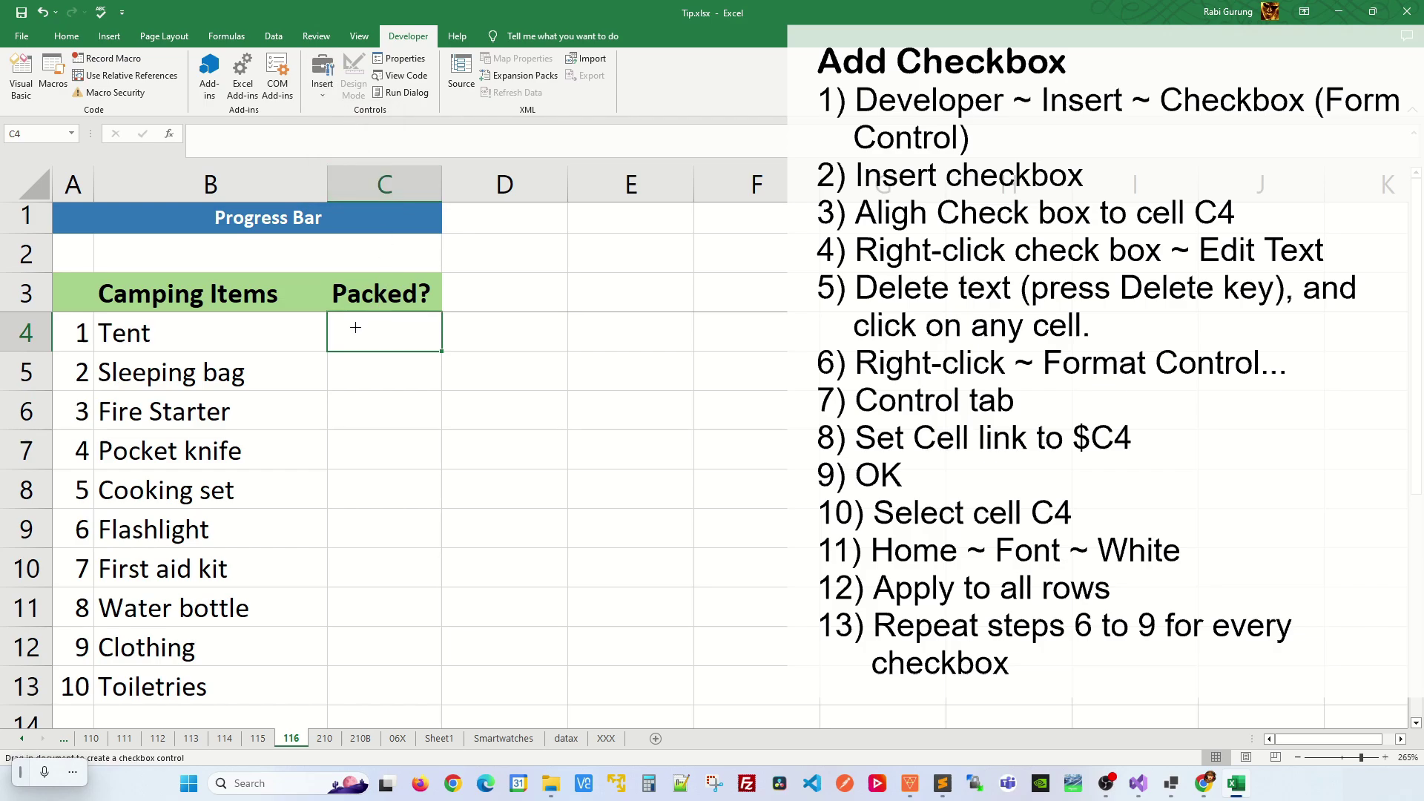
{"action": "left_click_drag", "start_coordinate": [357, 317], "coordinate": [420, 363]}
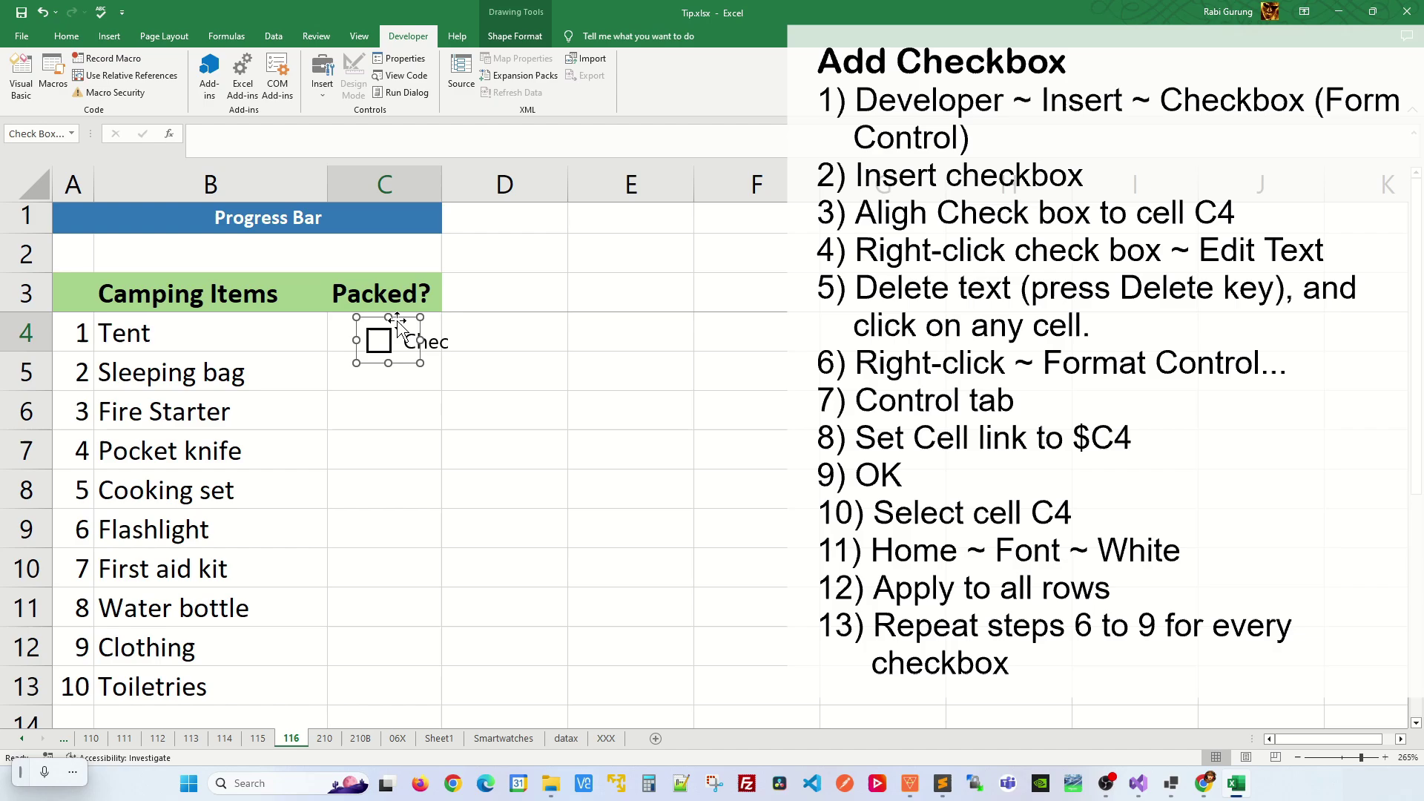
{"action": "left_click_drag", "start_coordinate": [400, 316], "coordinate": [400, 309]}
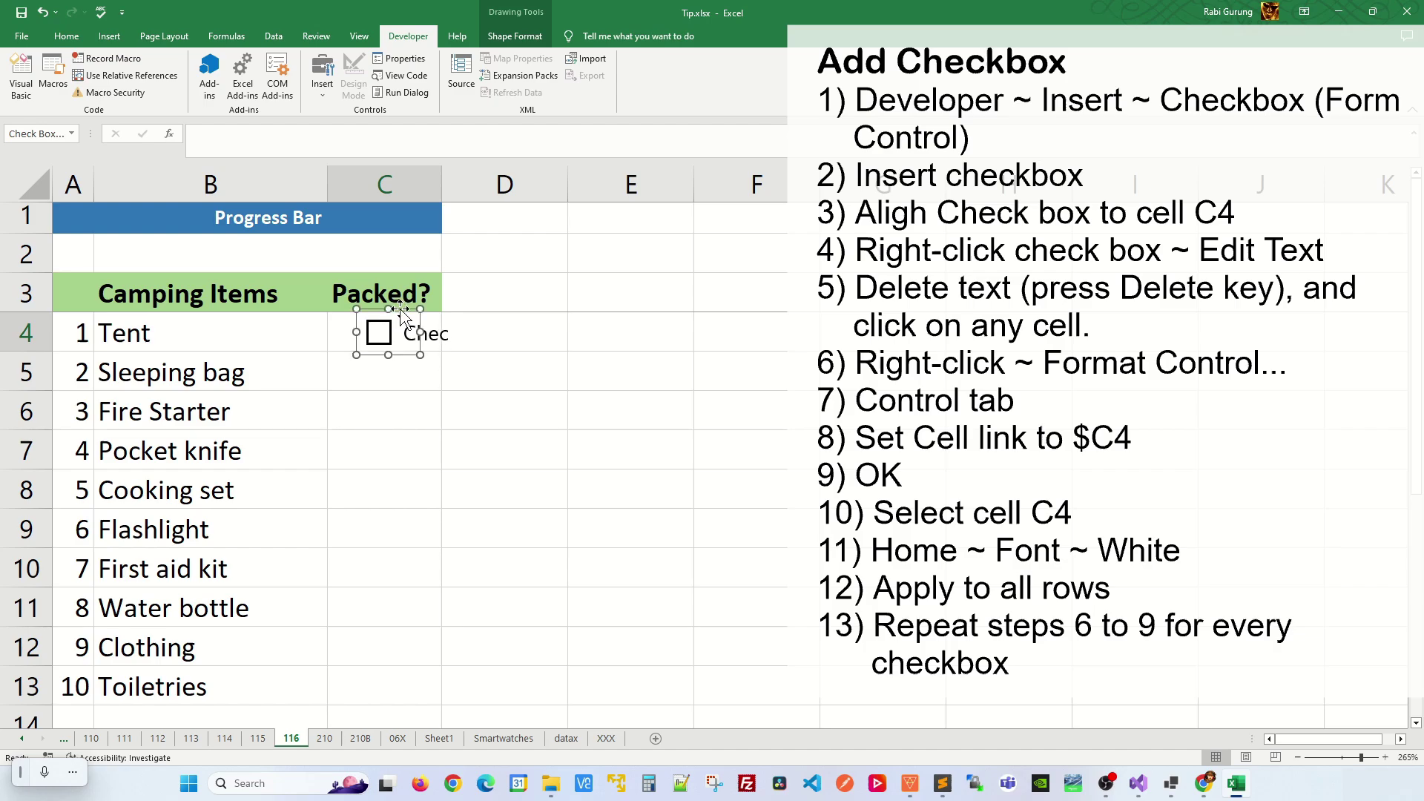
- Delete the C4 checkbox's default label text so only the bare box remains
{"action": "right_click", "coordinate": [393, 338]}
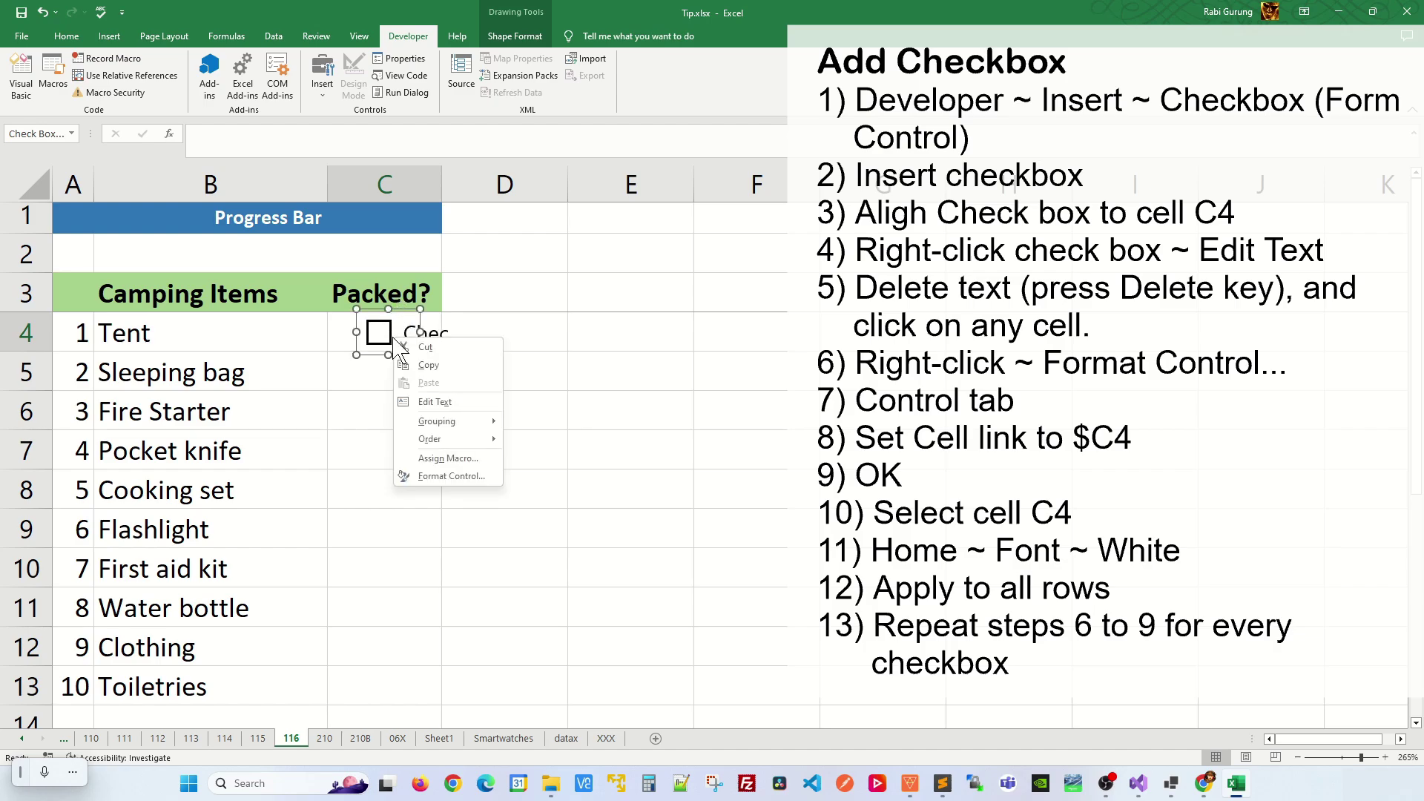
{"action": "left_click", "coordinate": [436, 403]}
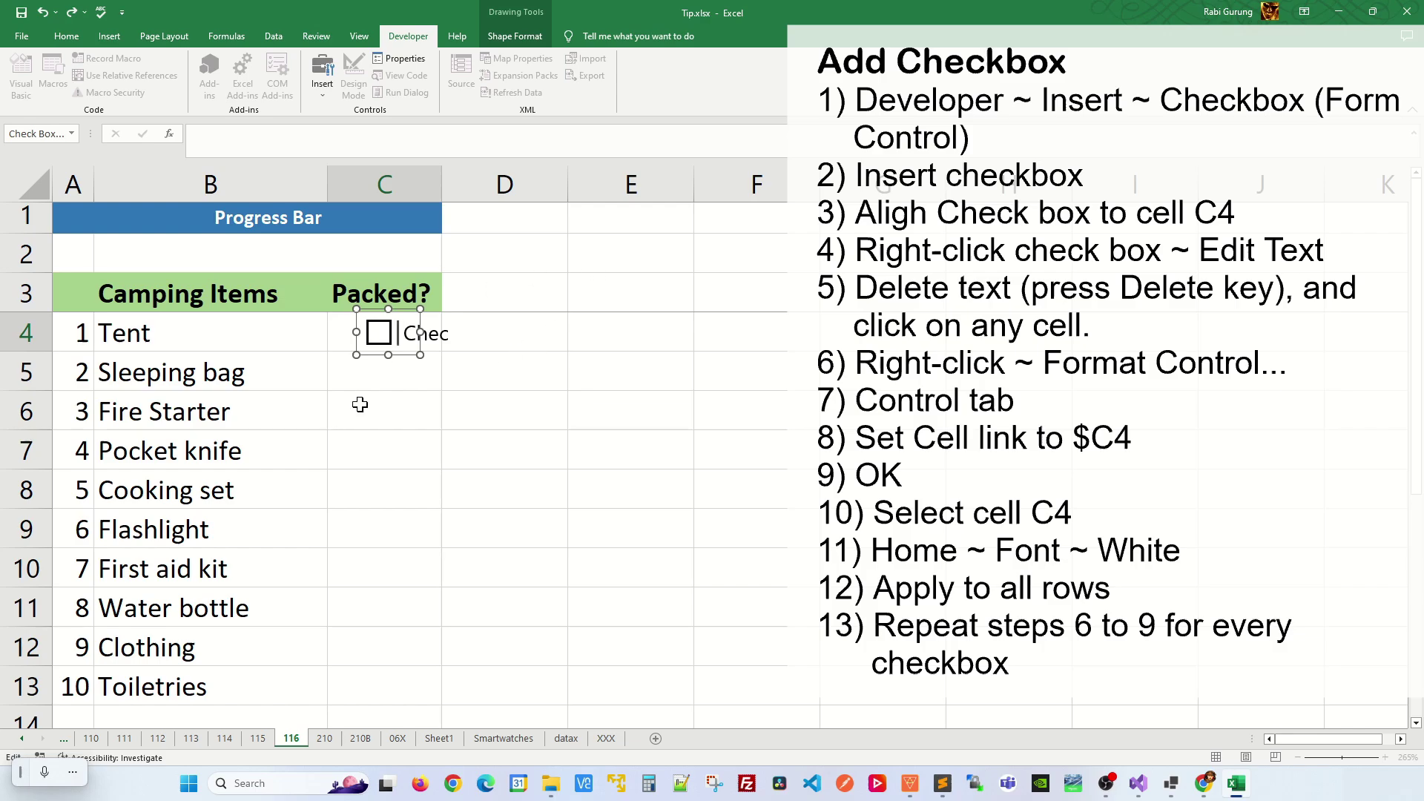
{"action": "key", "text": "Delete"}
{"action": "left_click", "coordinate": [389, 409]}
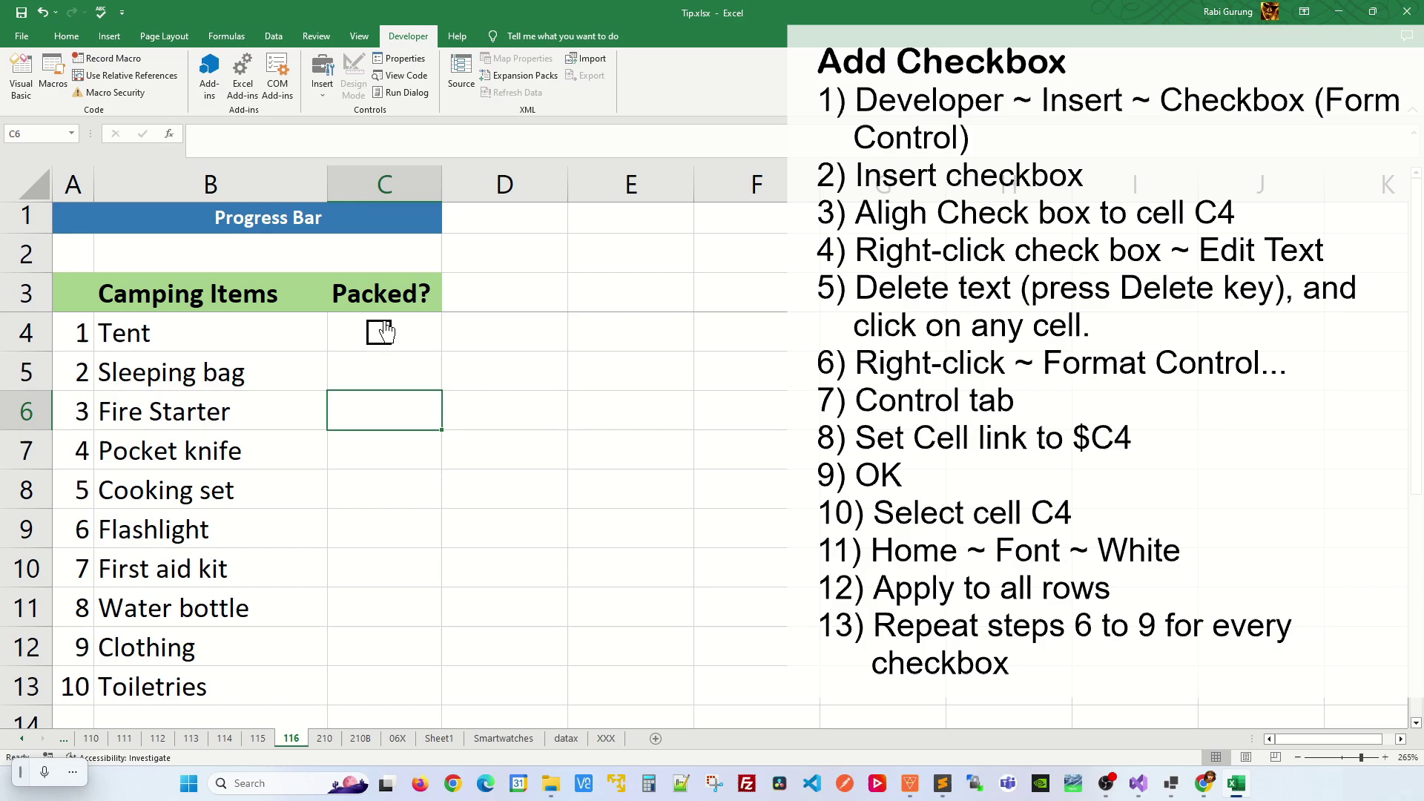
- Set the C4 checkbox's Format Control cell link to $C$4 and apply it
{"action": "left_click", "coordinate": [338, 341]}
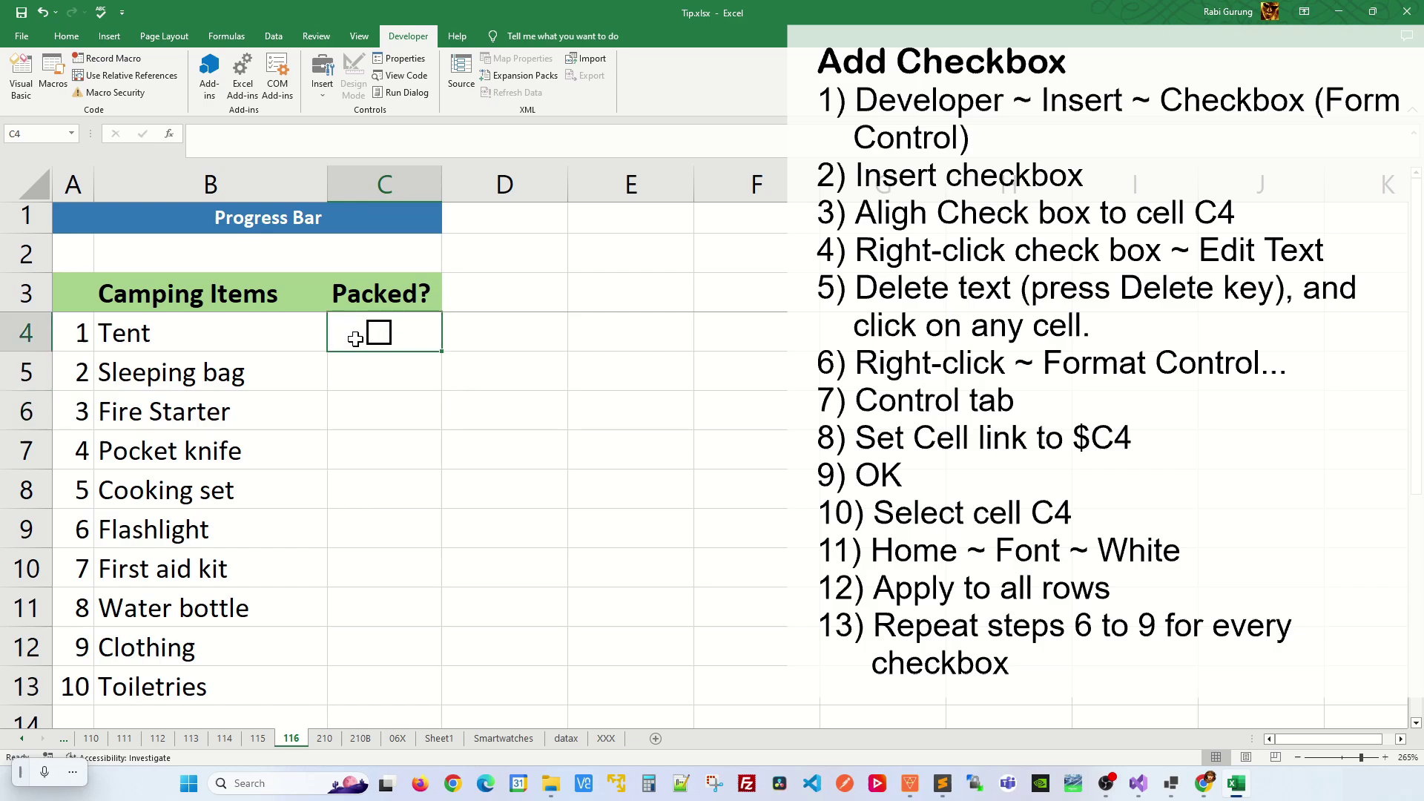
{"action": "right_click", "coordinate": [376, 350]}
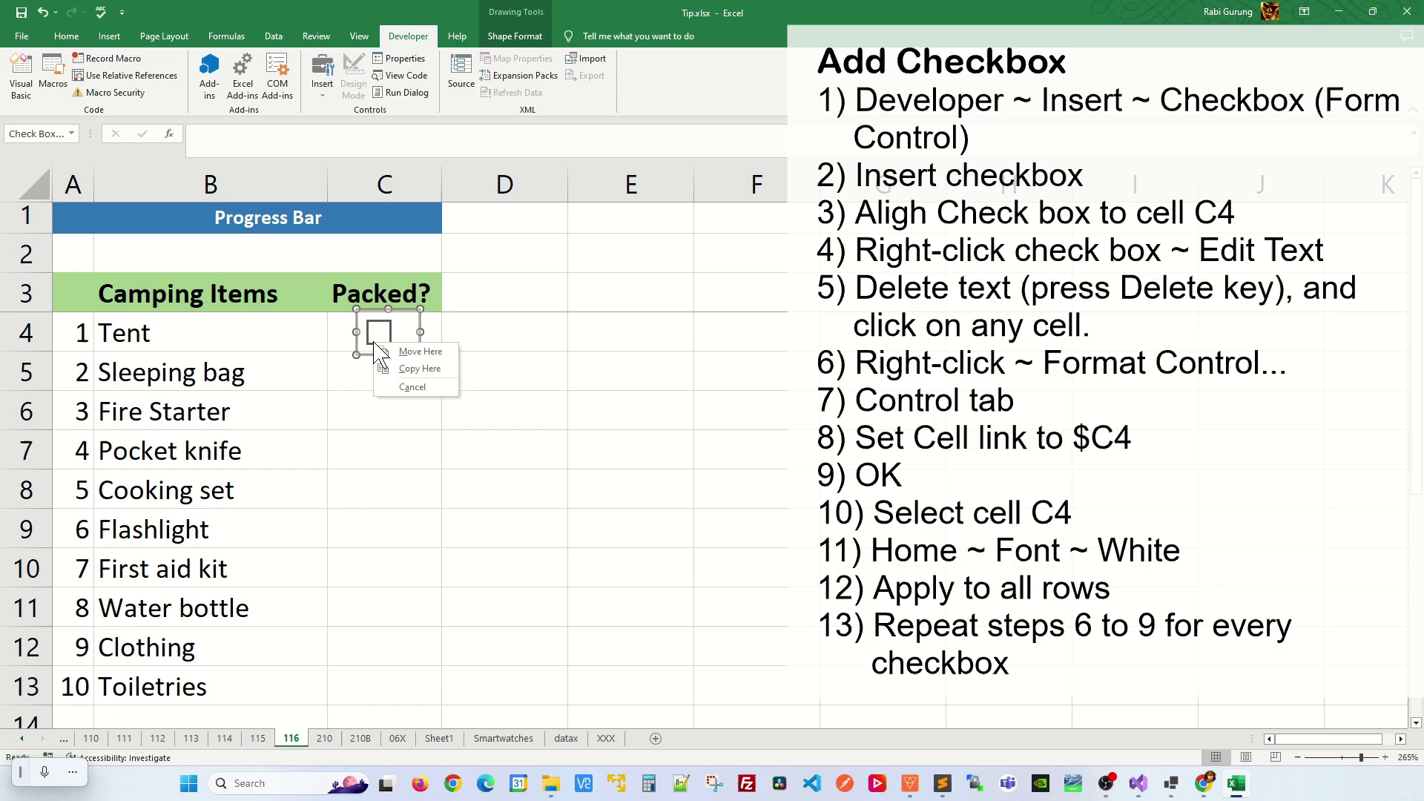
{"action": "key", "text": "Escape"}
{"action": "right_click", "coordinate": [375, 347]}
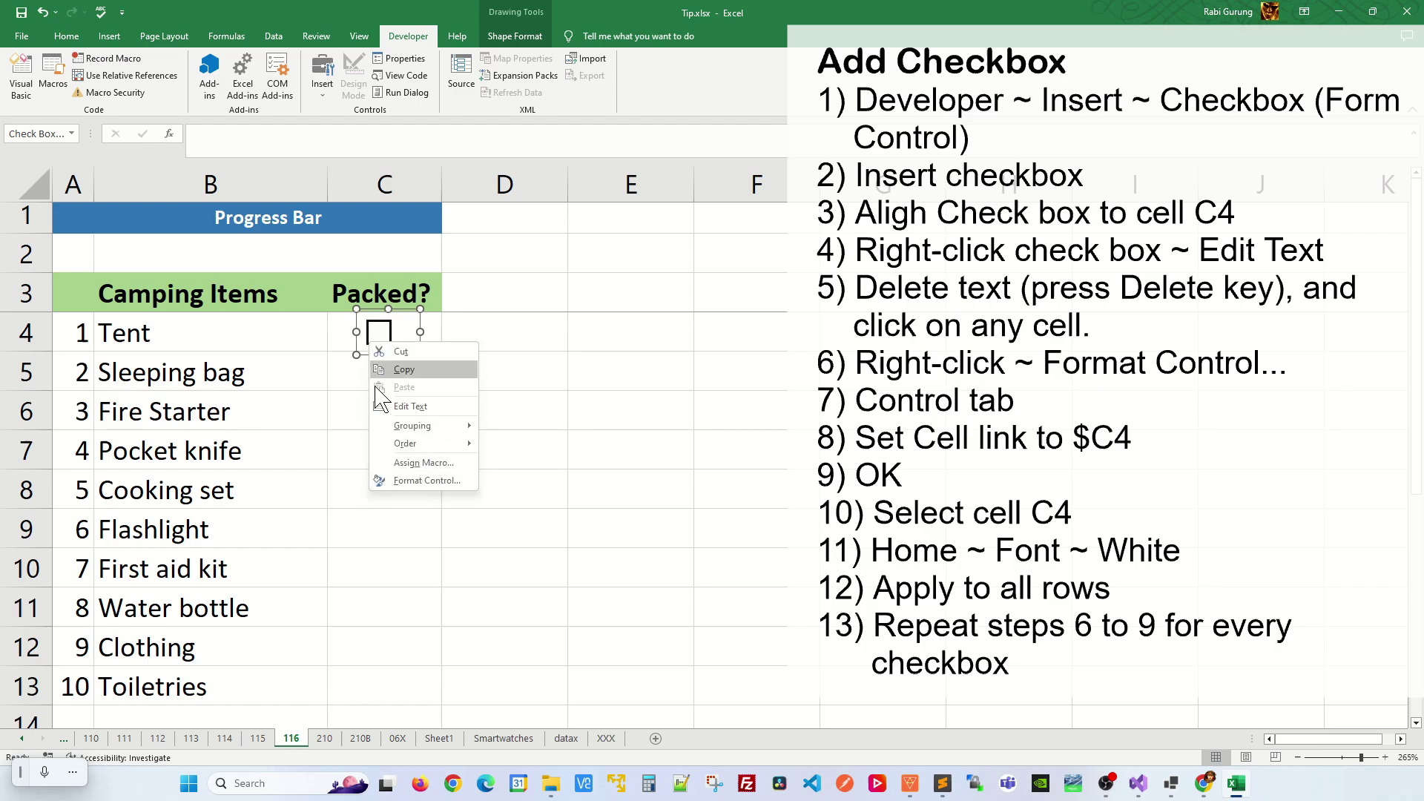
{"action": "left_click", "coordinate": [423, 481]}
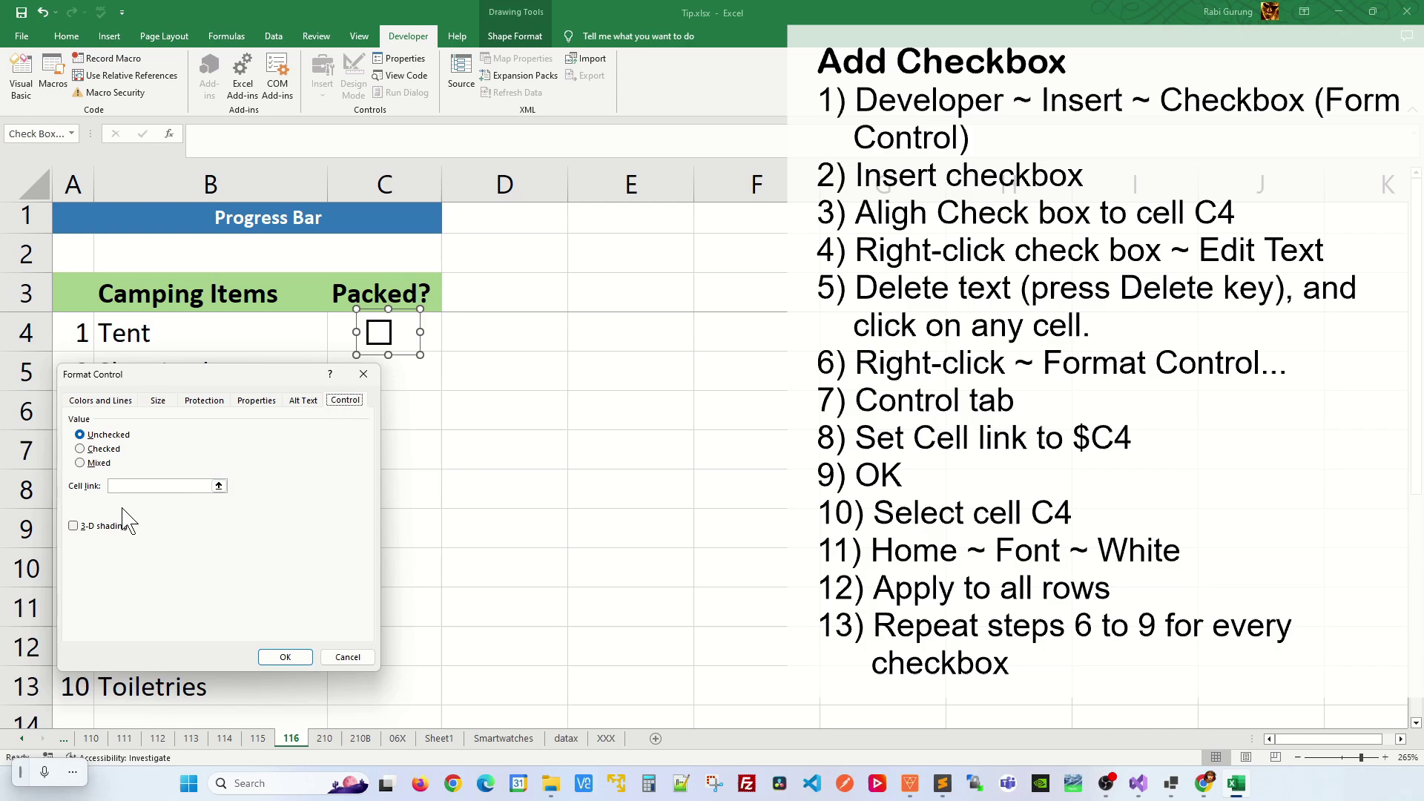
{"action": "left_click", "coordinate": [128, 487]}
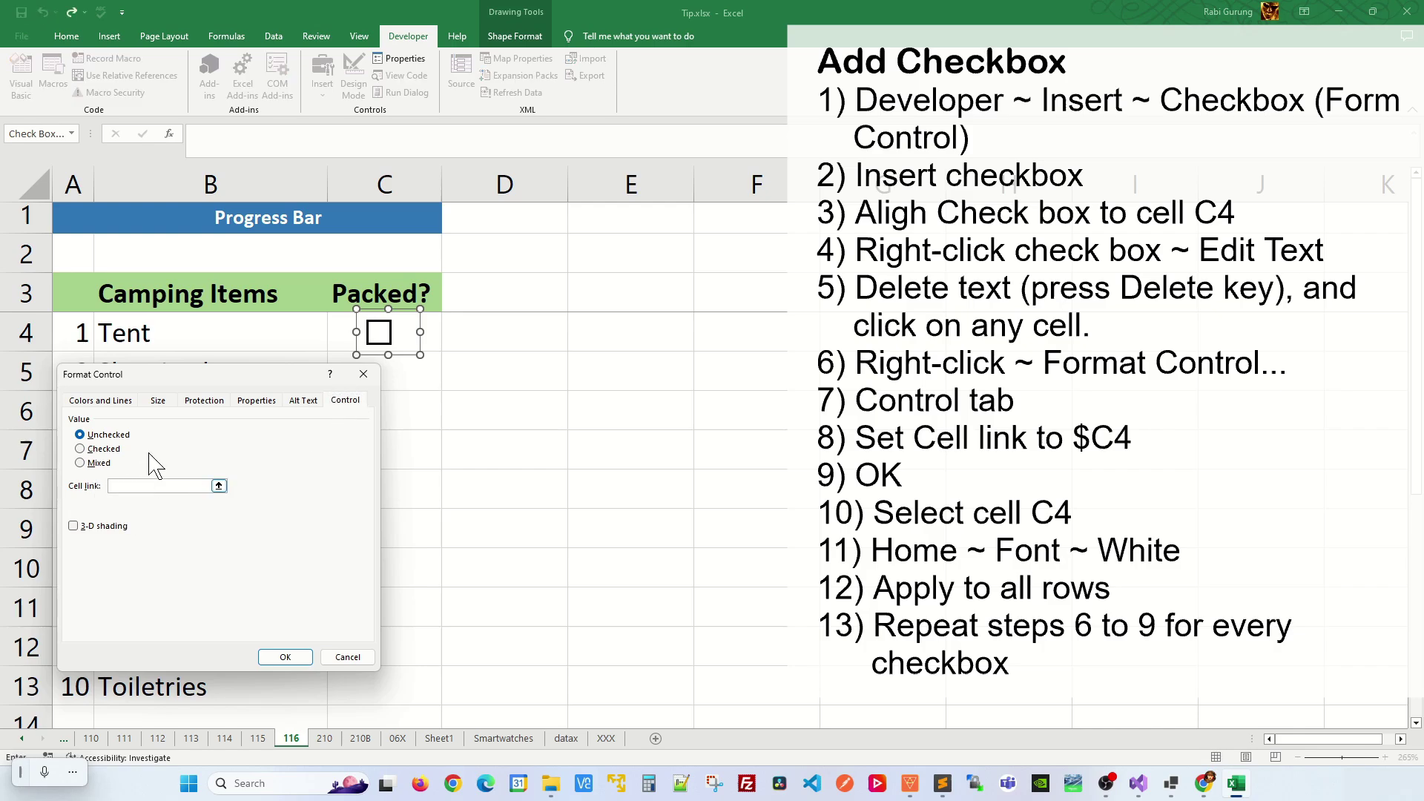
{"action": "left_click_drag", "start_coordinate": [242, 375], "coordinate": [248, 400]}
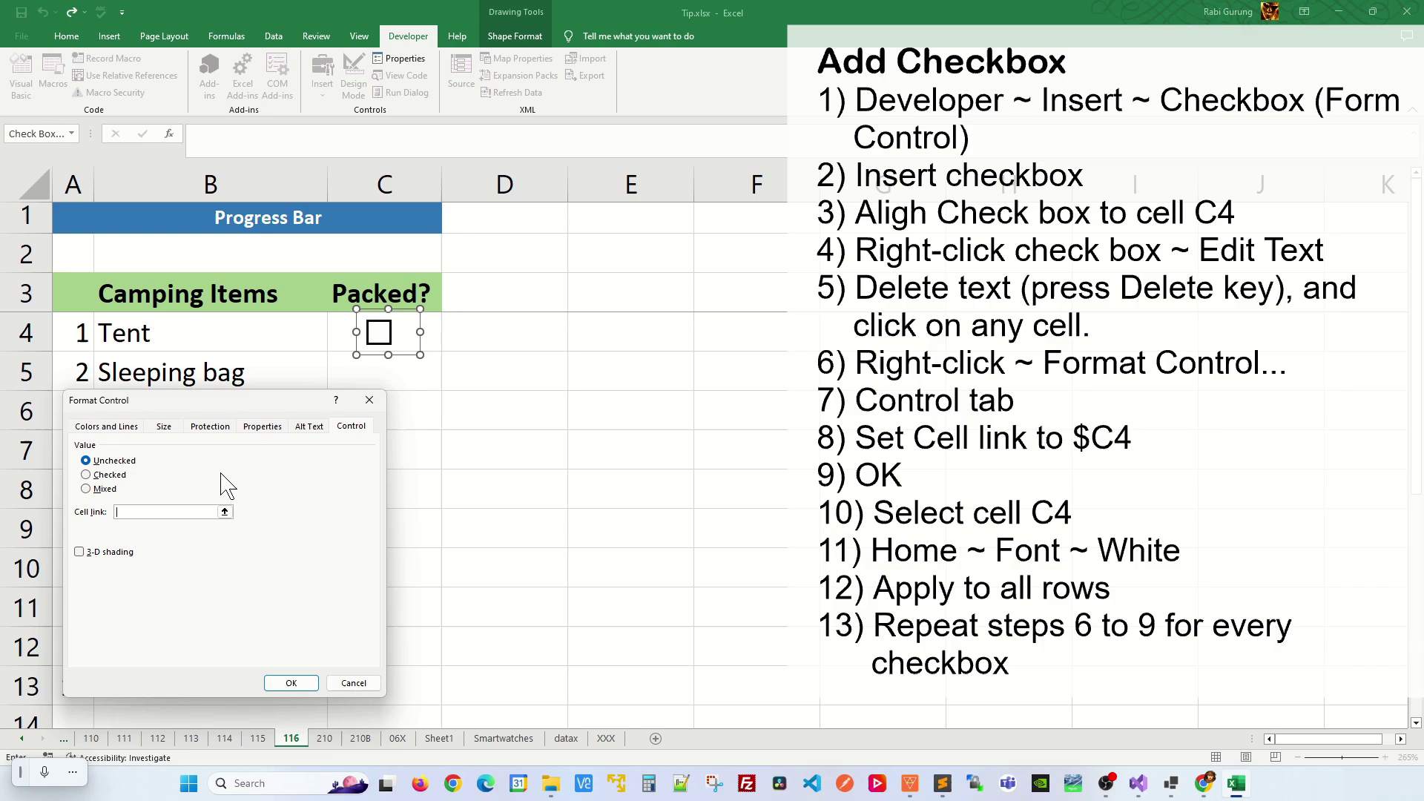
{"action": "left_click", "coordinate": [342, 335]}
{"action": "left_click", "coordinate": [291, 683]}
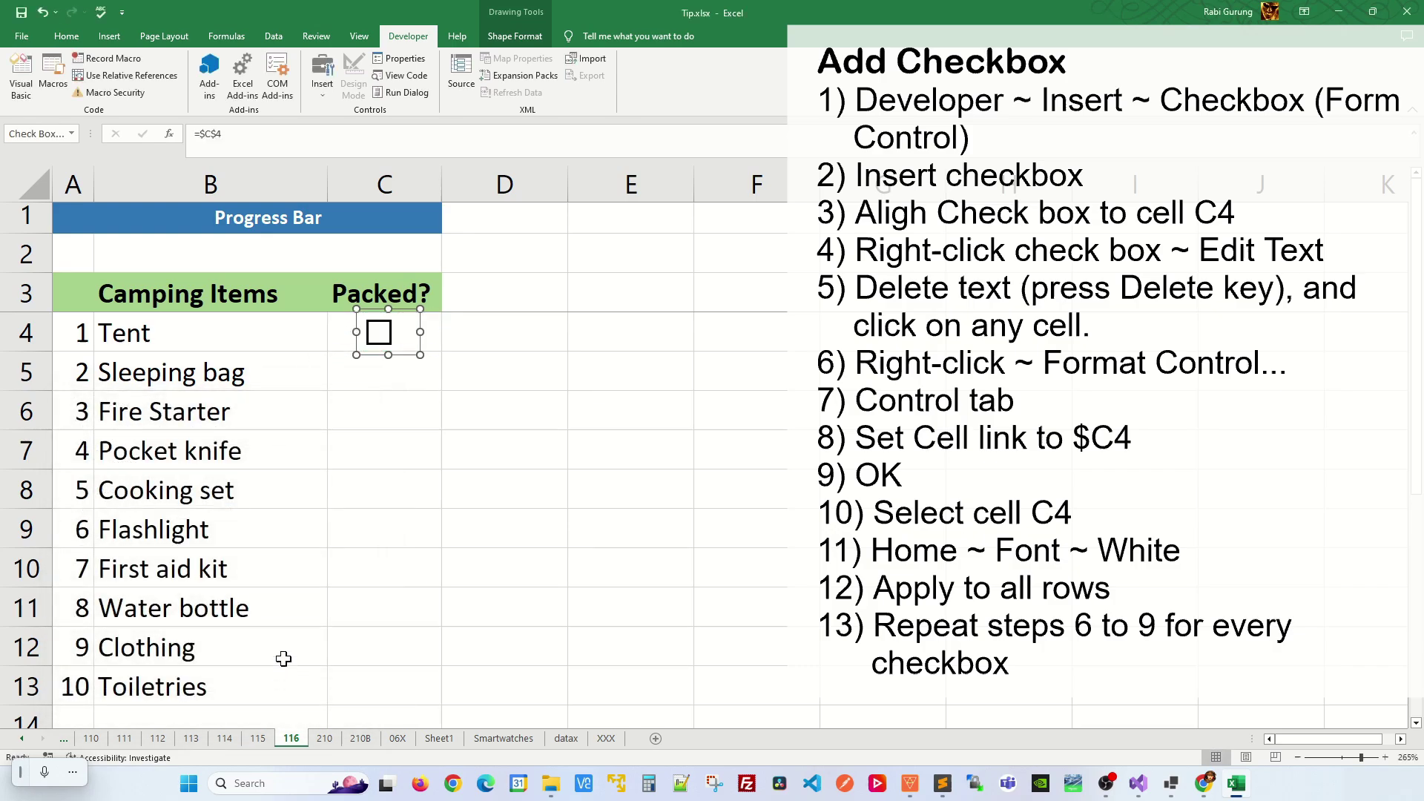
- Tick and untick the Tent checkbox a few times to test its link
{"action": "left_click", "coordinate": [483, 486]}
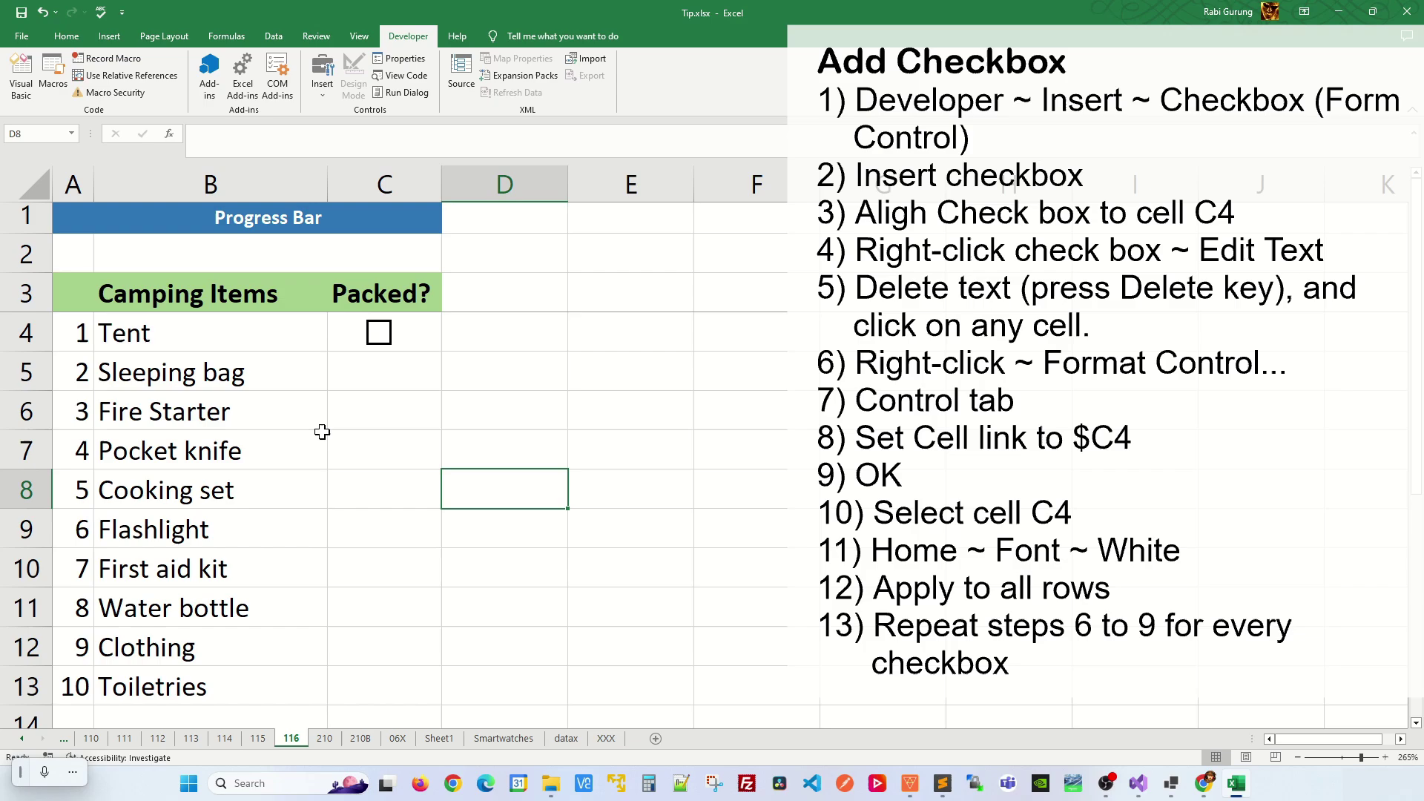
{"action": "left_click", "coordinate": [378, 335]}
{"action": "left_click", "coordinate": [379, 335]}
{"action": "left_click", "coordinate": [378, 335]}
{"action": "left_click", "coordinate": [379, 335]}
{"action": "left_click", "coordinate": [378, 335]}
{"action": "left_click", "coordinate": [379, 330]}
- Make C4's font white to hide the linked TRUE/FALSE value, then retest the checkbox
{"action": "left_click", "coordinate": [336, 339]}
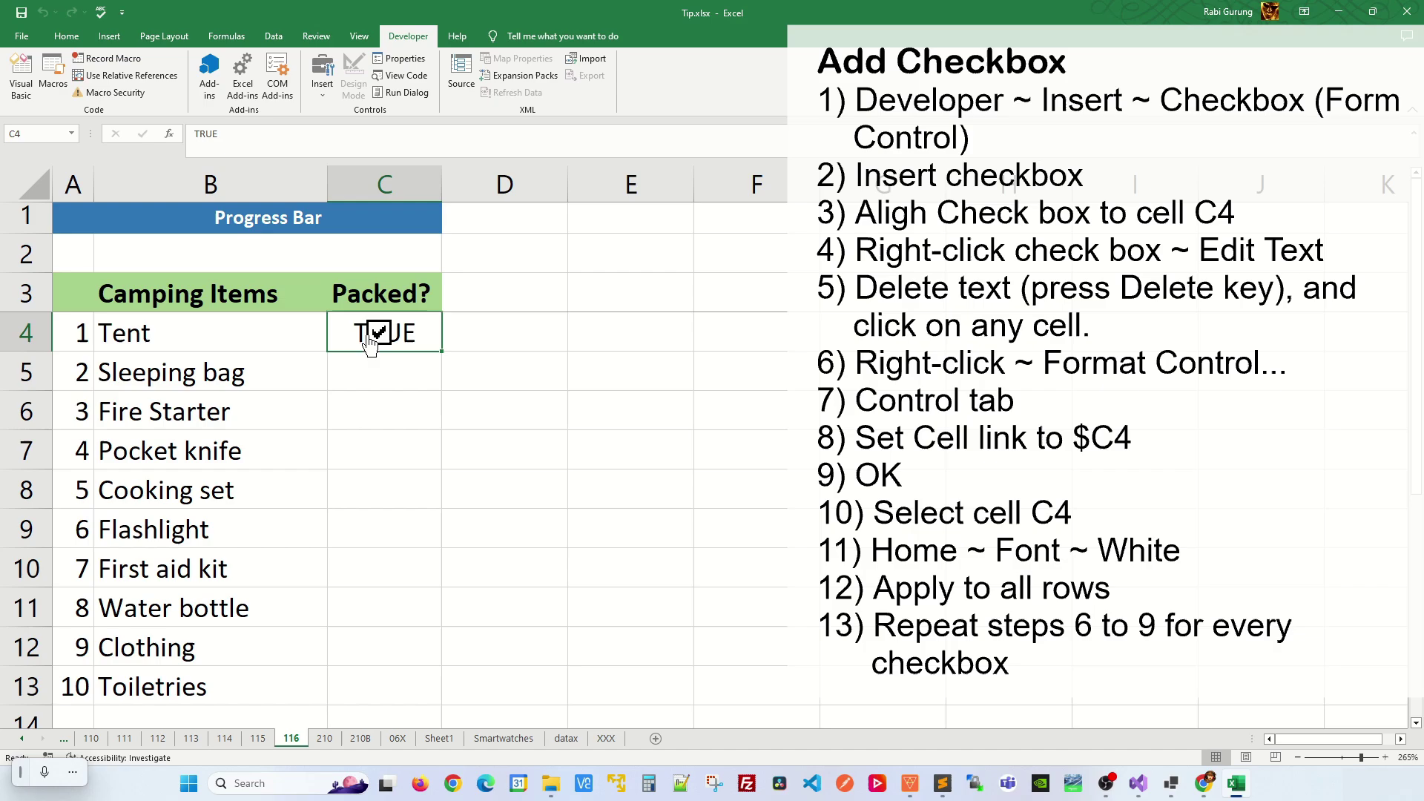
{"action": "left_click", "coordinate": [66, 35]}
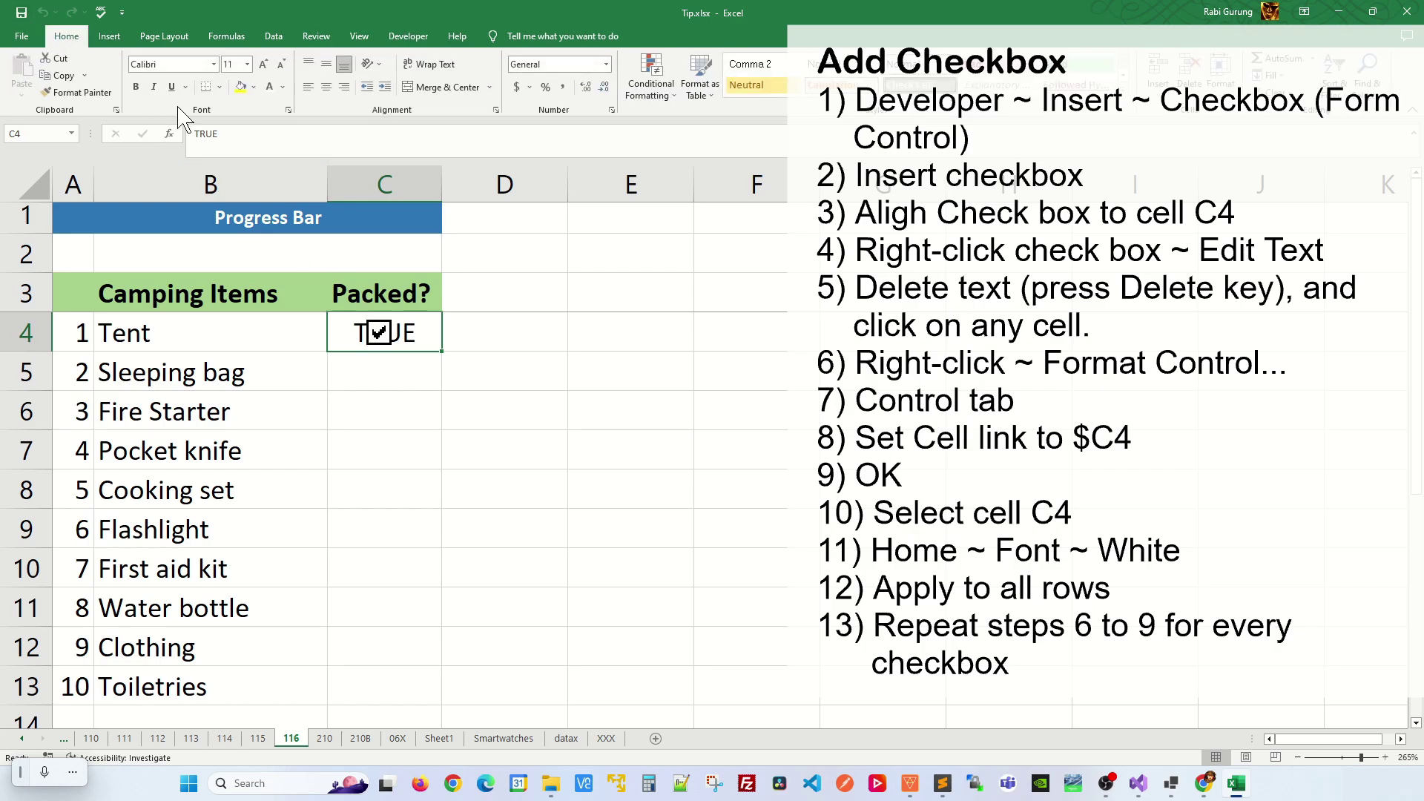
{"action": "left_click", "coordinate": [269, 86]}
{"action": "left_click", "coordinate": [386, 343]}
{"action": "left_click", "coordinate": [385, 343]}
{"action": "left_click", "coordinate": [456, 374]}
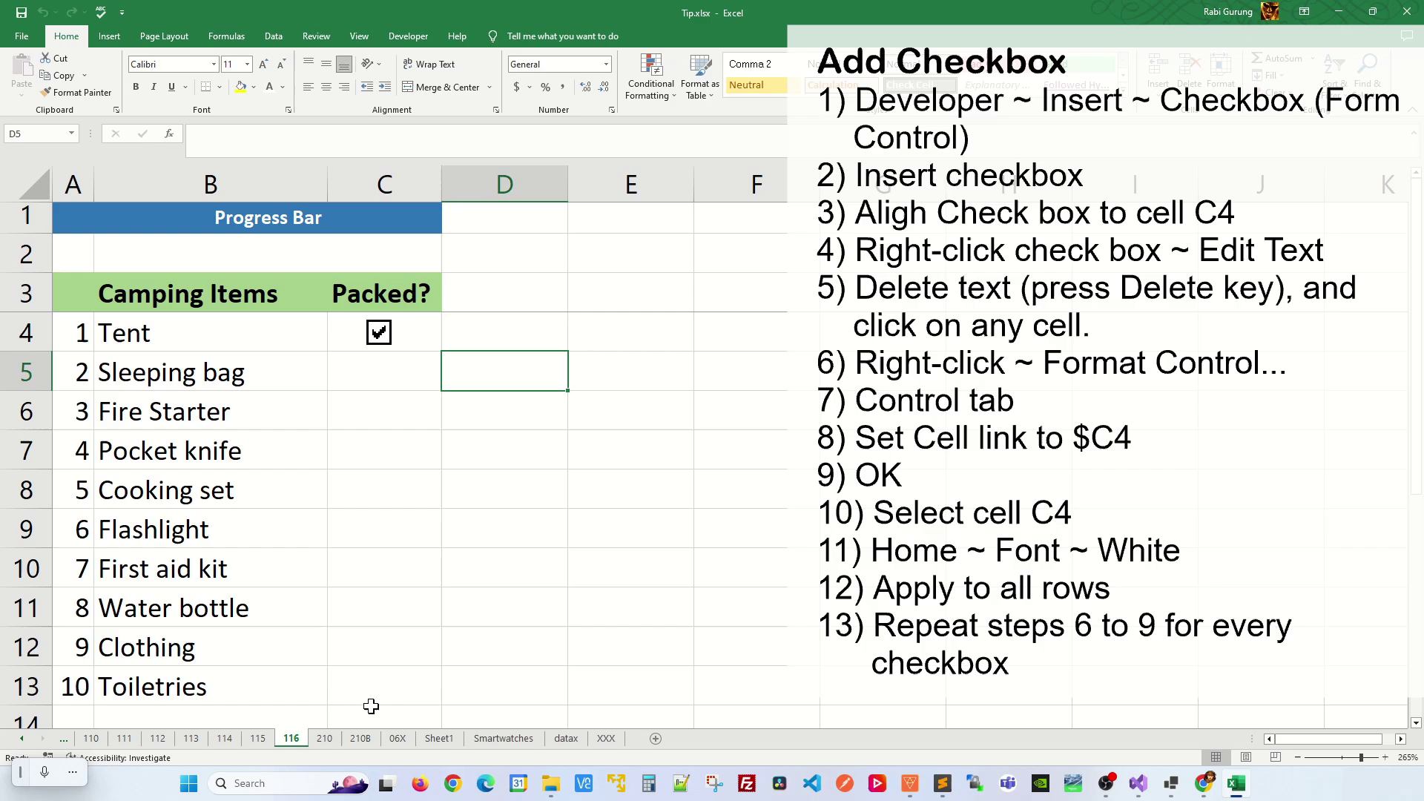
- Fill the C4 checkbox down through C13 so every item has a copy
{"action": "left_click", "coordinate": [339, 336]}
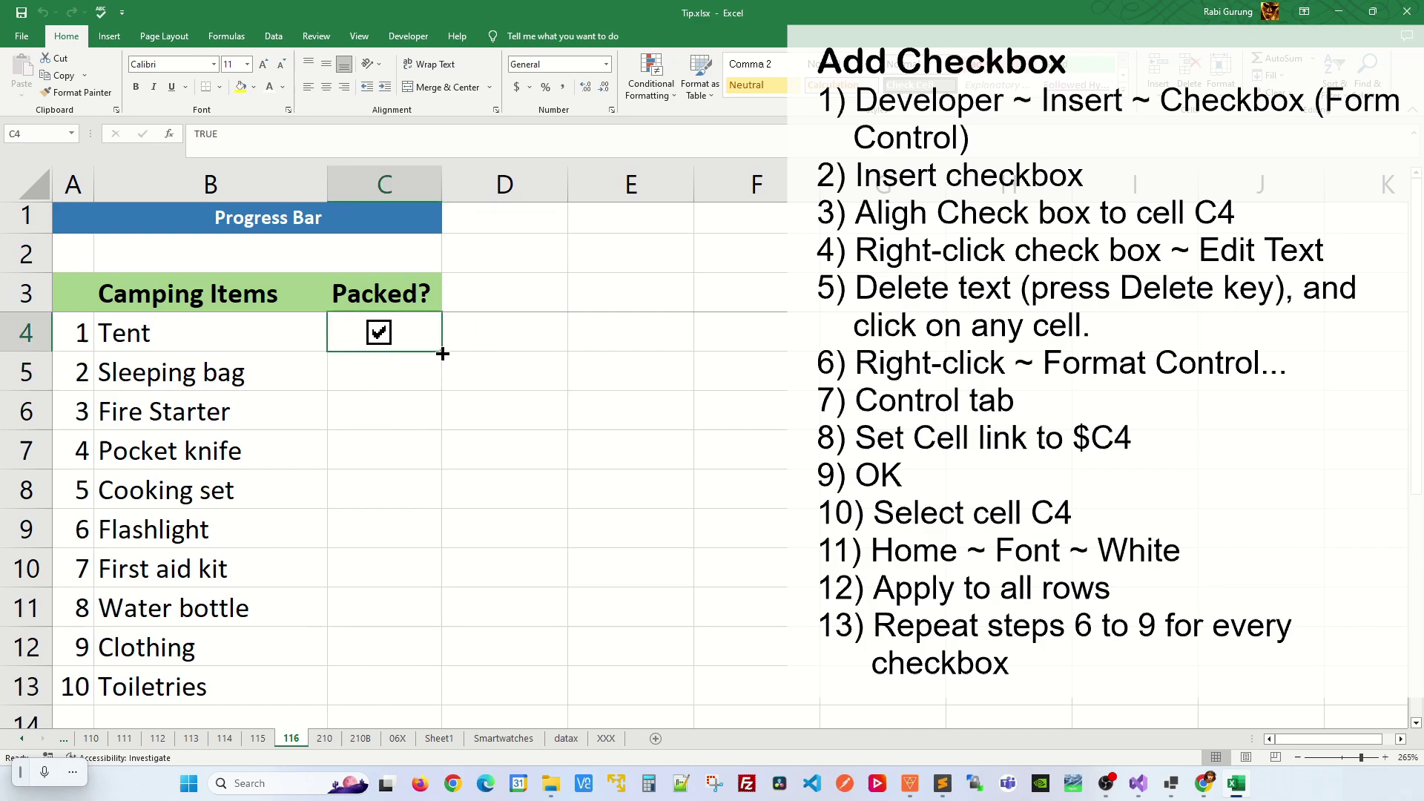
{"action": "left_click_drag", "start_coordinate": [443, 354], "coordinate": [442, 706]}
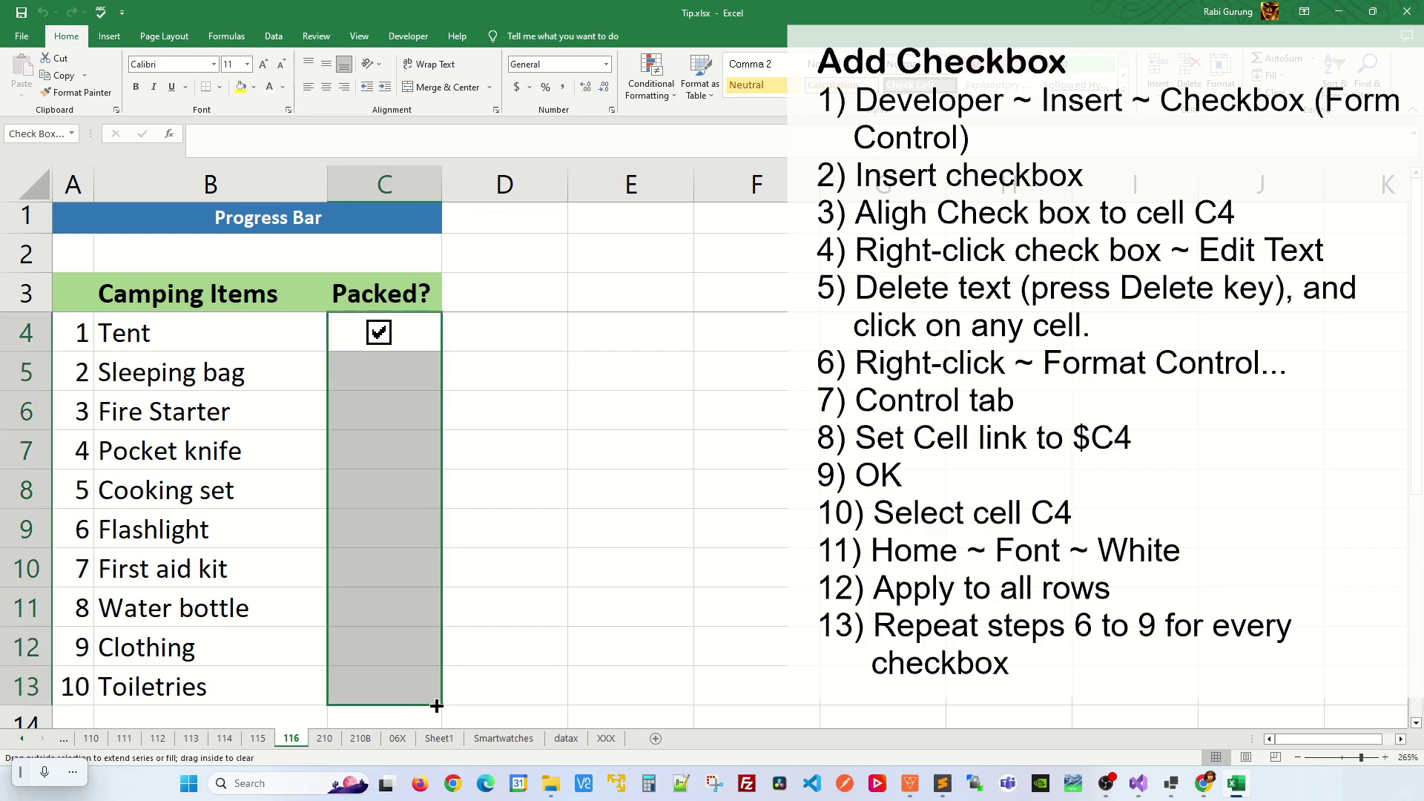
{"action": "left_click", "coordinate": [538, 601]}
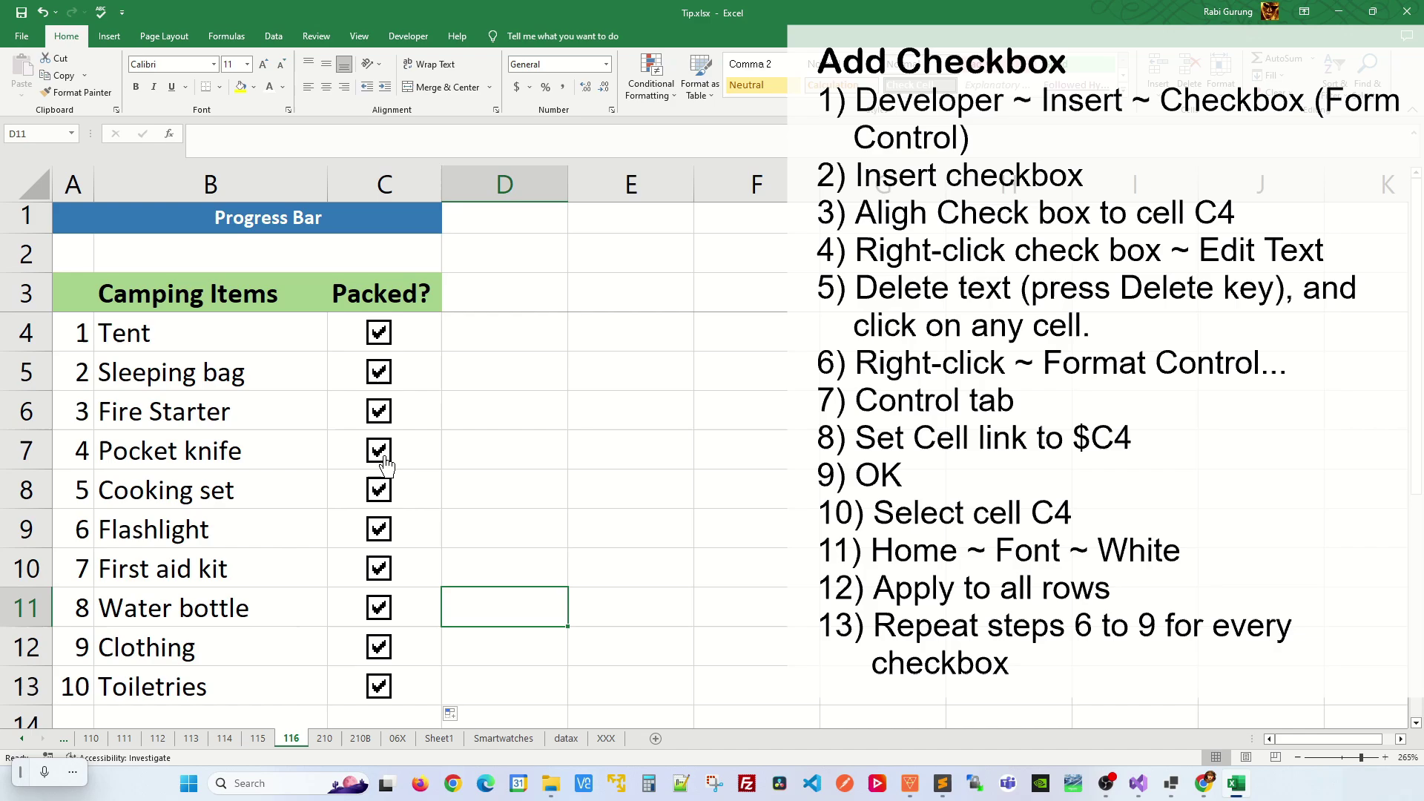
- Inspect the C5 copy's control settings without changes, then toggle the checkboxes to test them
{"action": "right_click", "coordinate": [375, 377]}
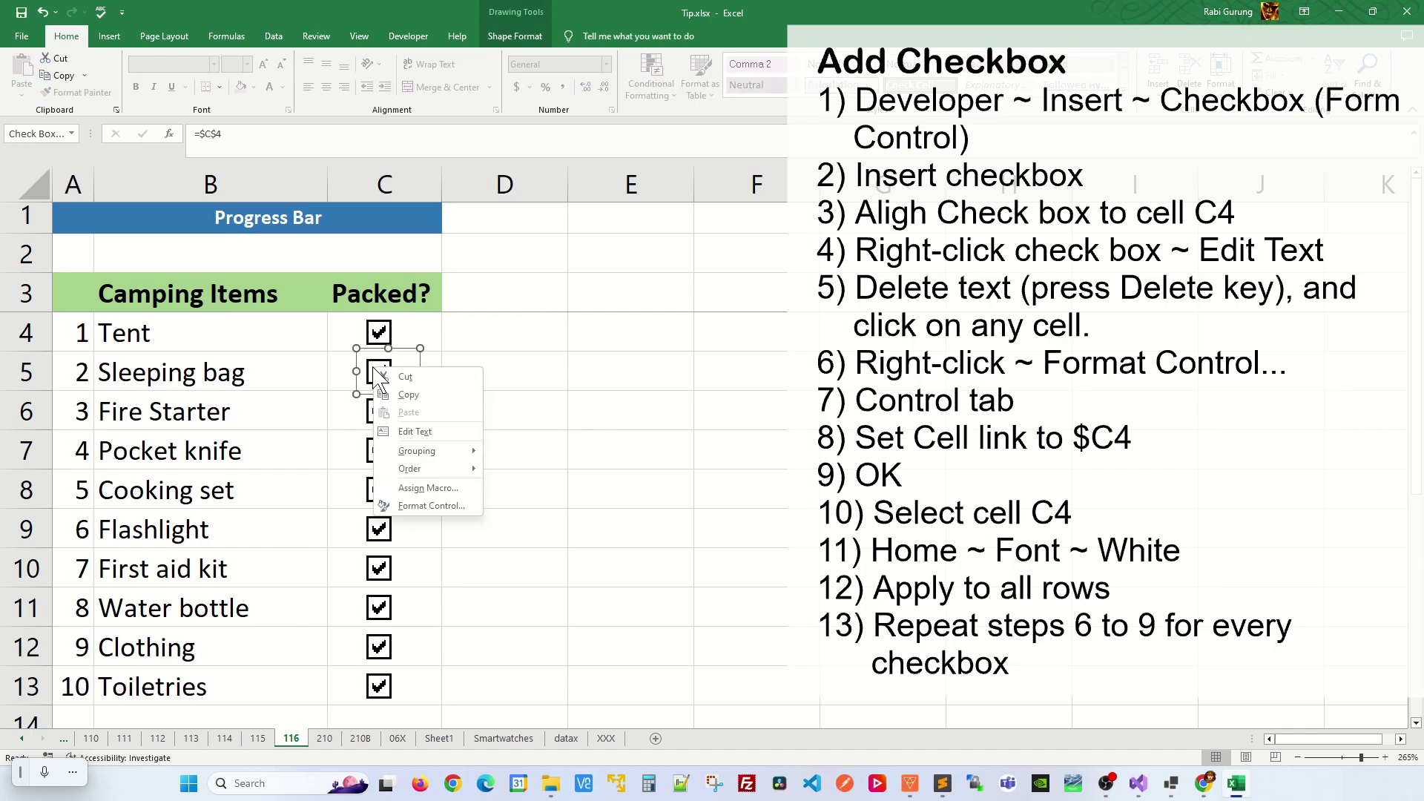
{"action": "left_click", "coordinate": [419, 502]}
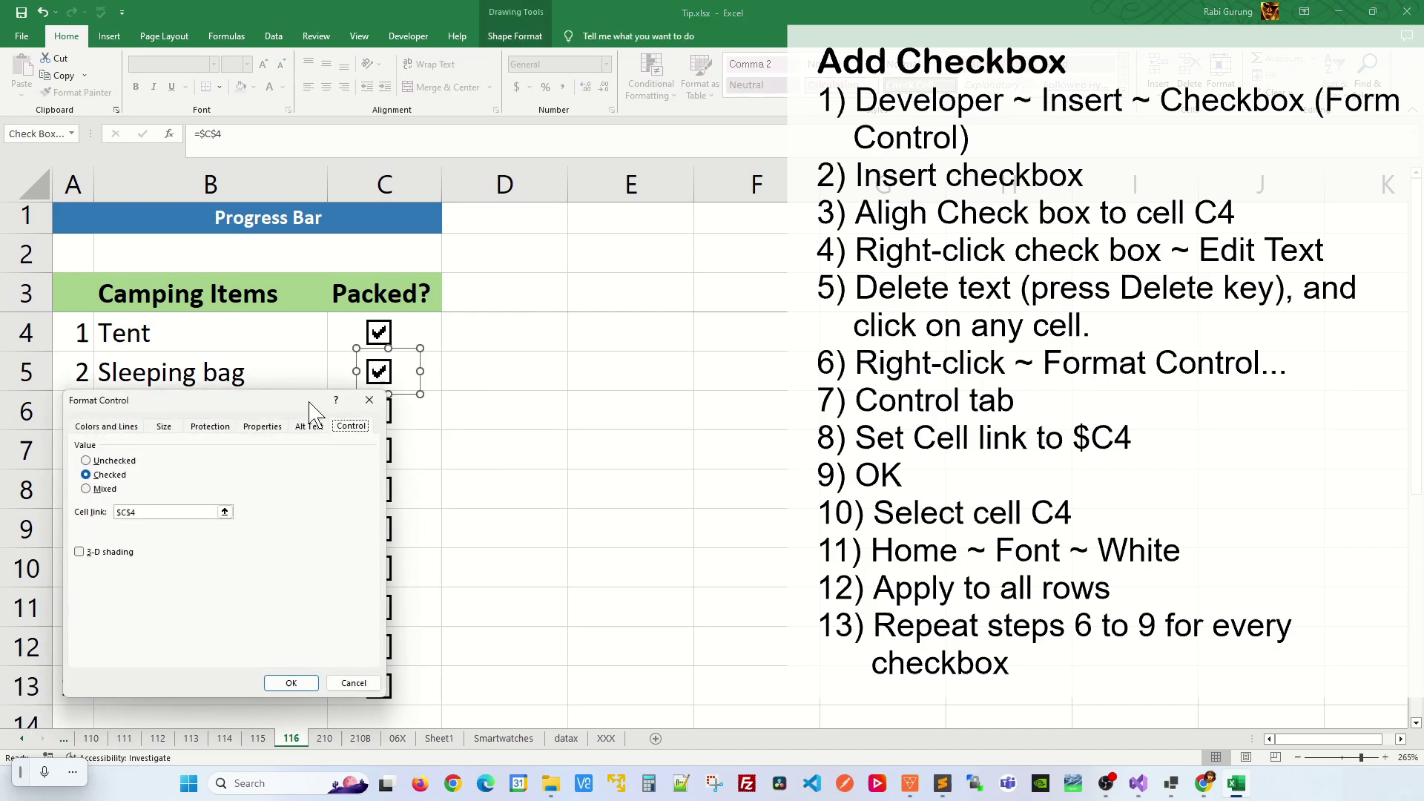
{"action": "left_click_drag", "start_coordinate": [308, 401], "coordinate": [295, 399]}
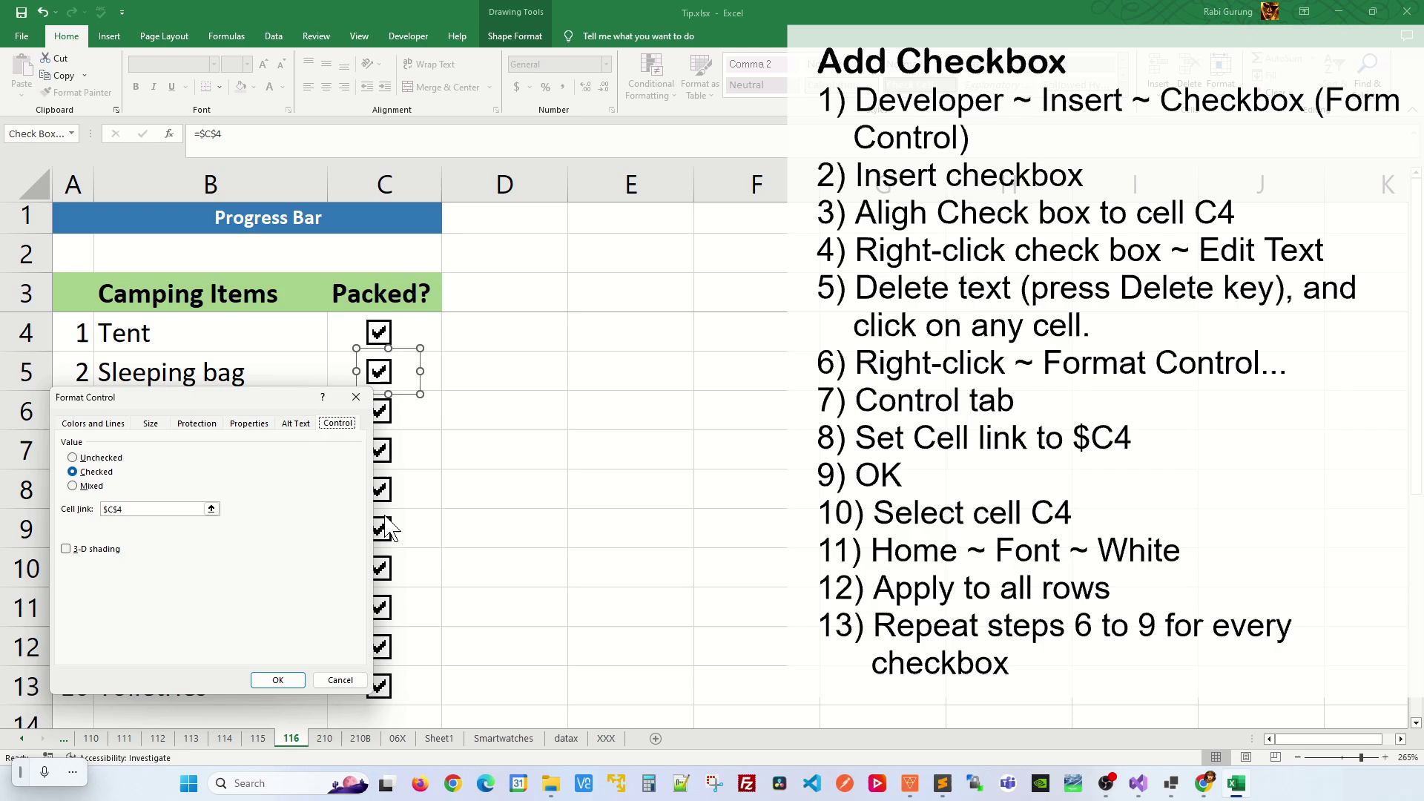
{"action": "left_click", "coordinate": [327, 682]}
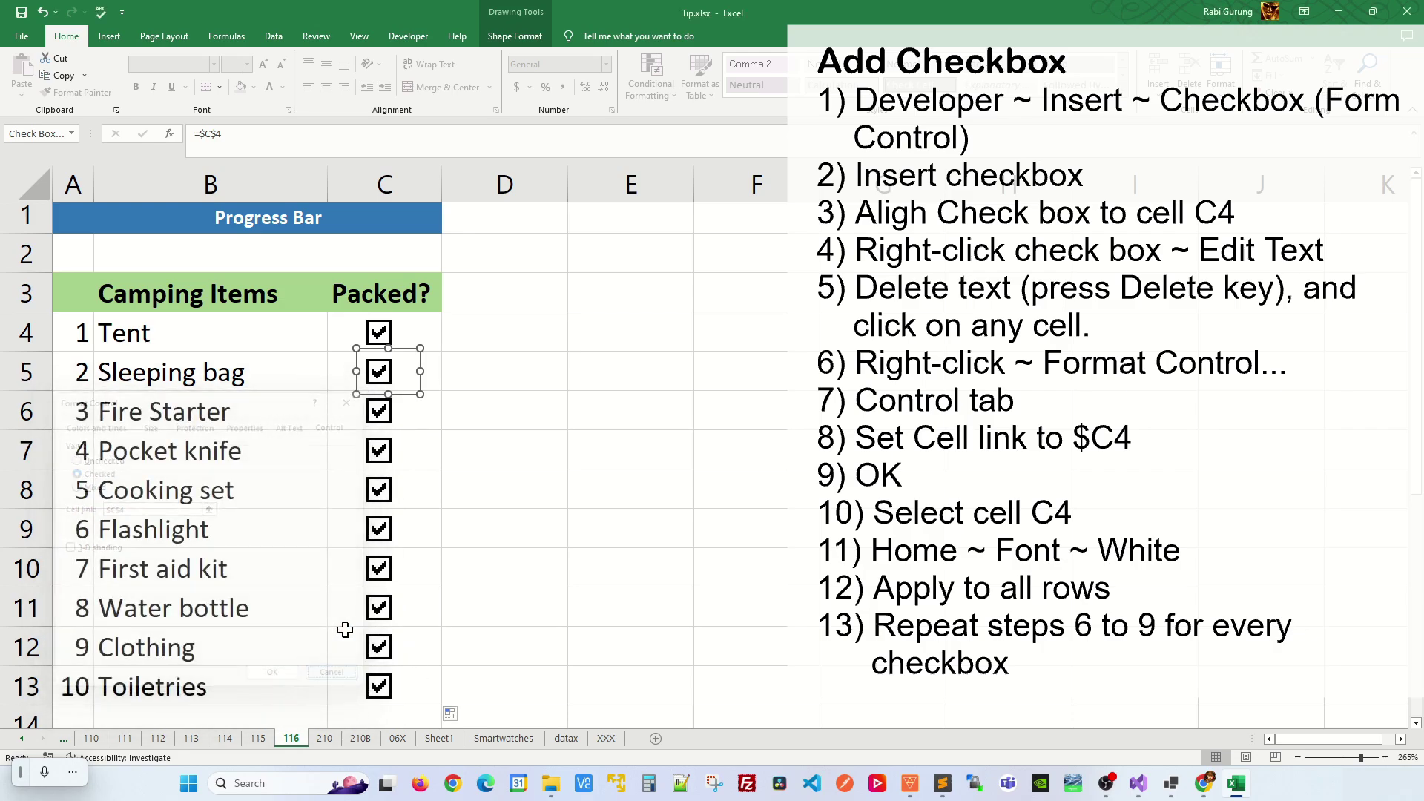
{"action": "key", "text": "Escape"}
{"action": "left_click", "coordinate": [381, 373]}
{"action": "left_click", "coordinate": [381, 373]}
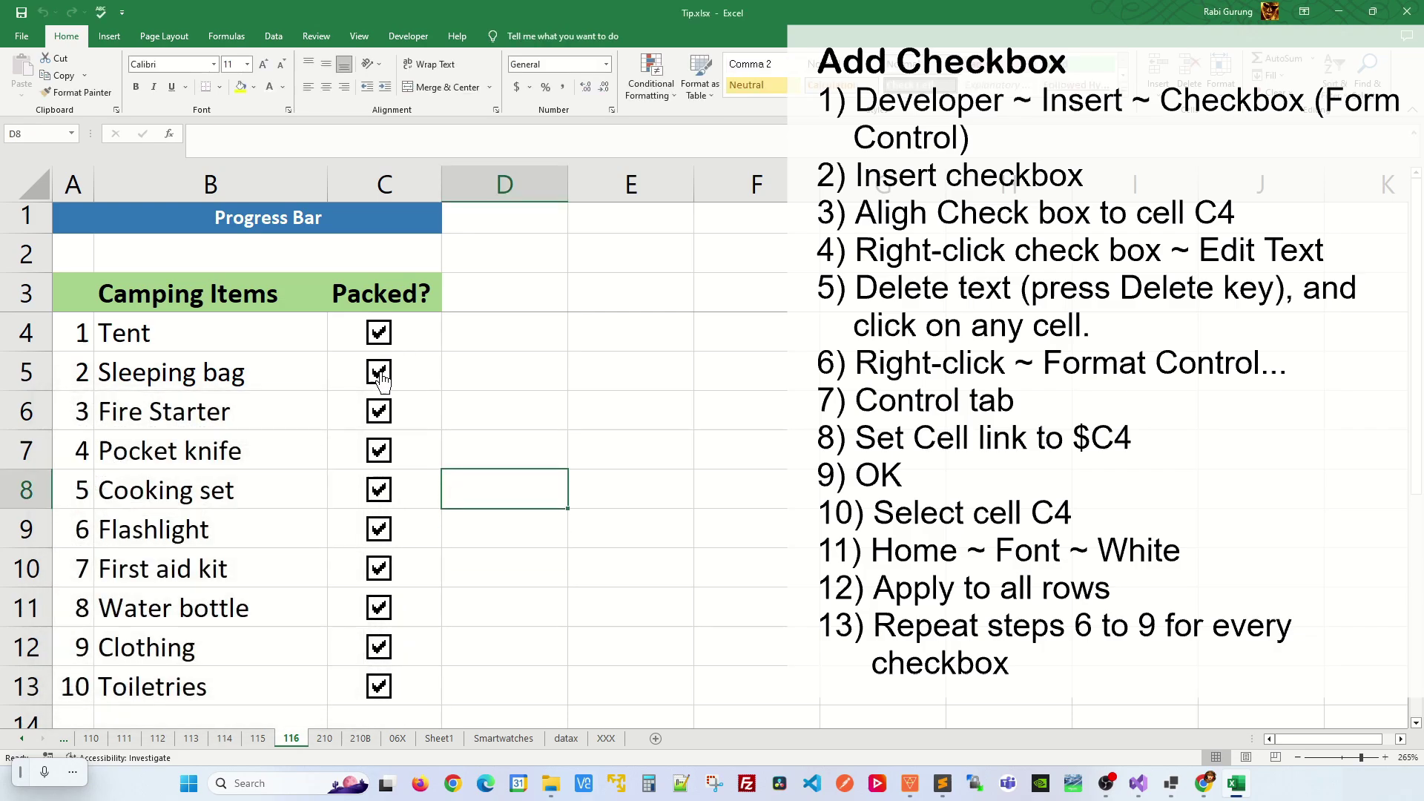
{"action": "left_click", "coordinate": [380, 373]}
- Re-tick the boxes, then link the C5, C6 and C7 checkboxes to $C$5, $C$6 and $C$7
{"action": "left_click", "coordinate": [381, 375]}
{"action": "left_click", "coordinate": [455, 405]}
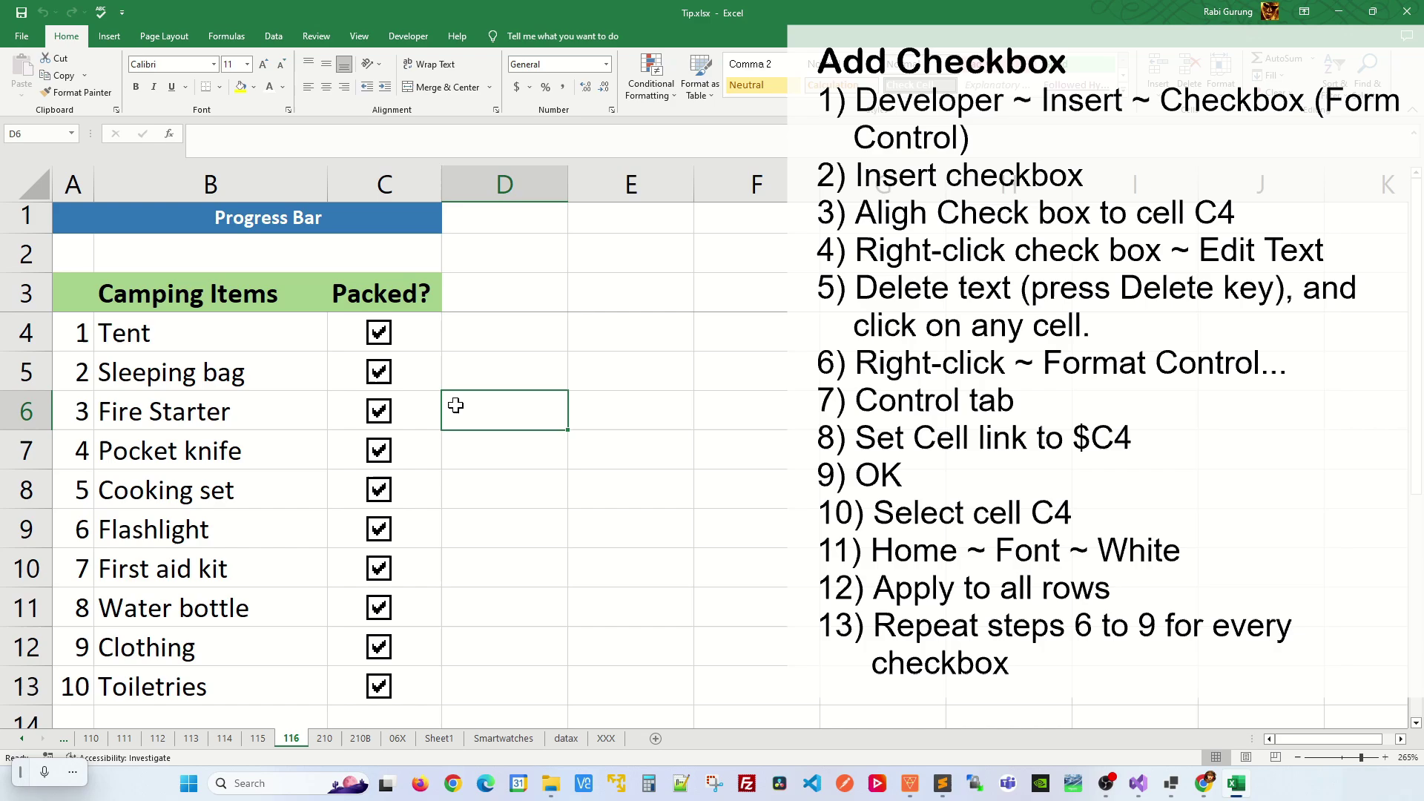
{"action": "right_click", "coordinate": [380, 376]}
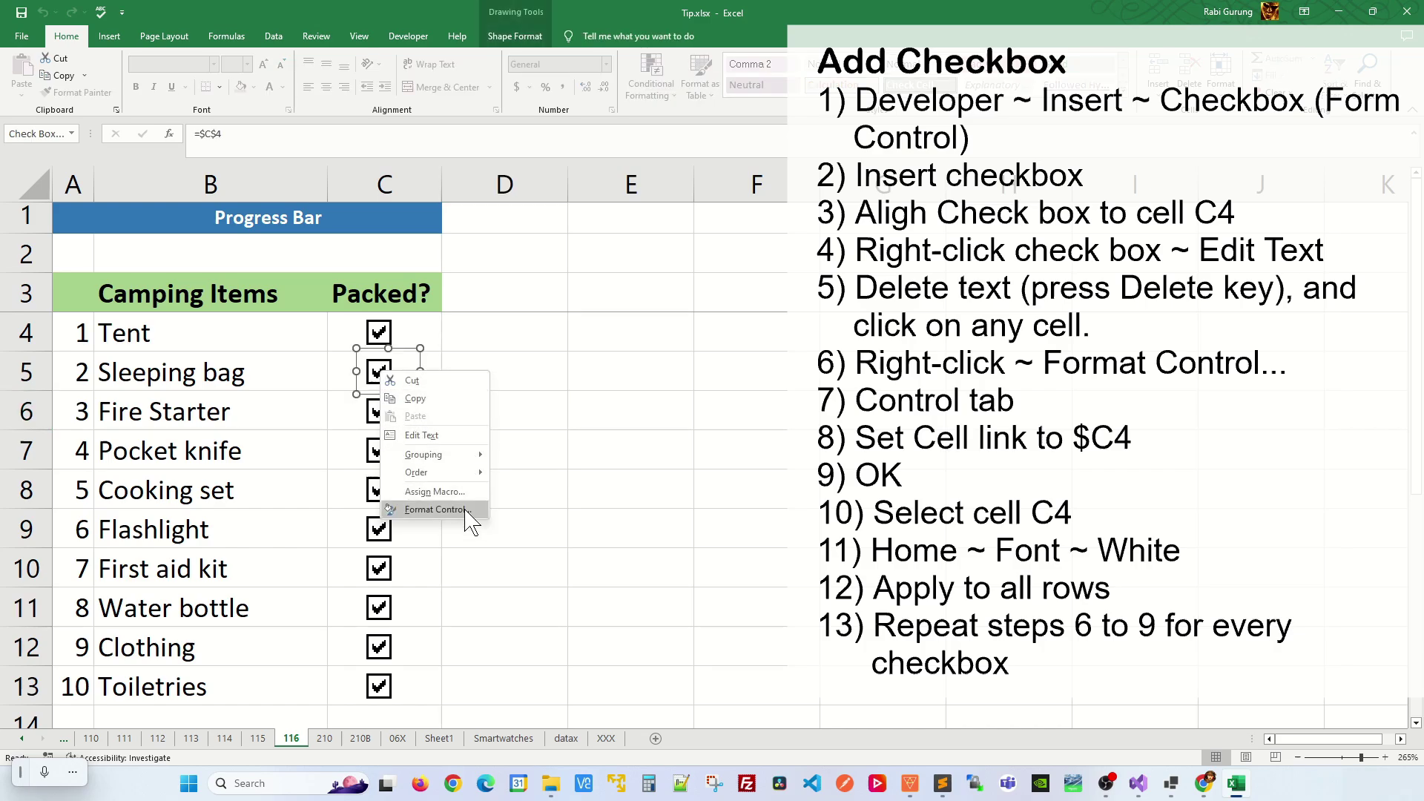
{"action": "left_click", "coordinate": [437, 510]}
{"action": "left_click", "coordinate": [318, 426]}
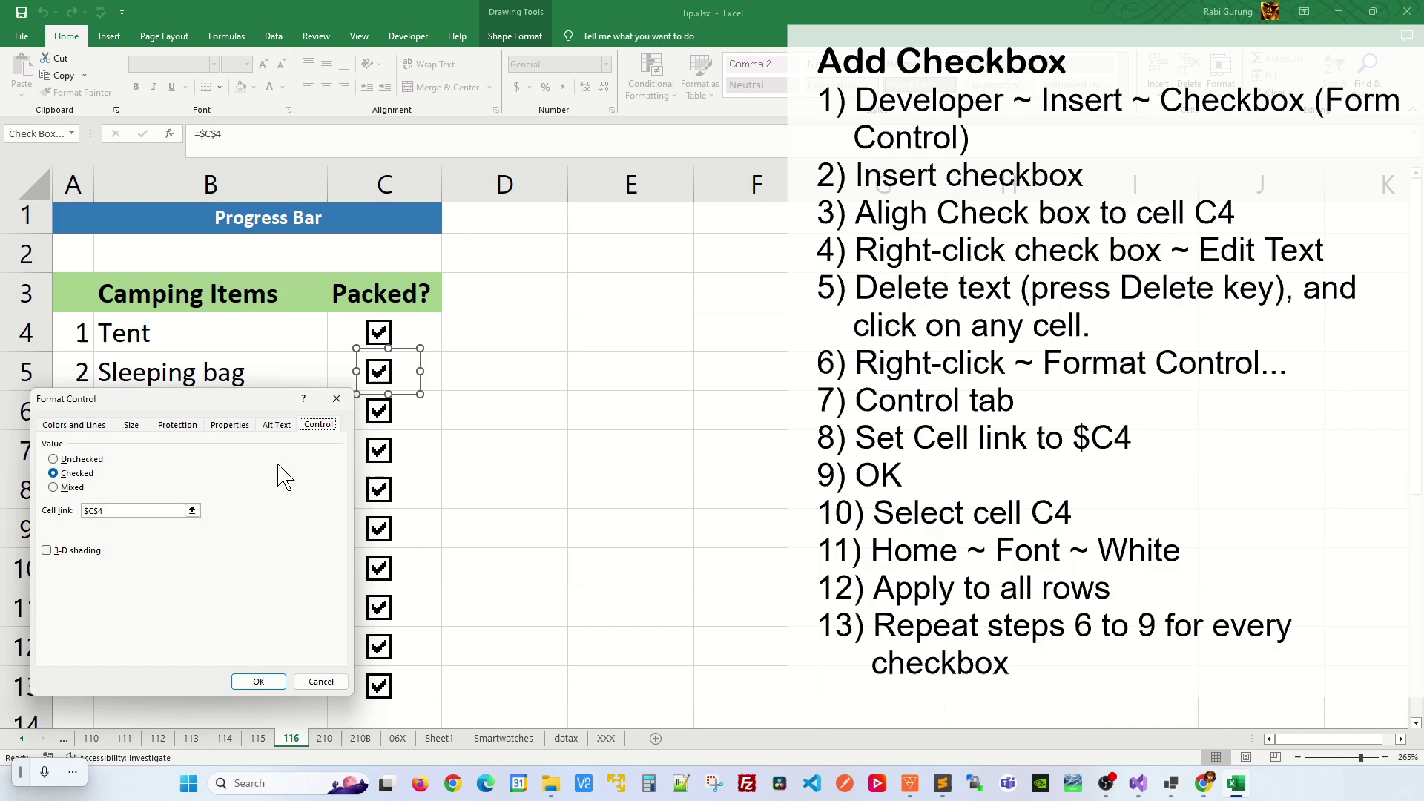
{"action": "left_click", "coordinate": [146, 511]}
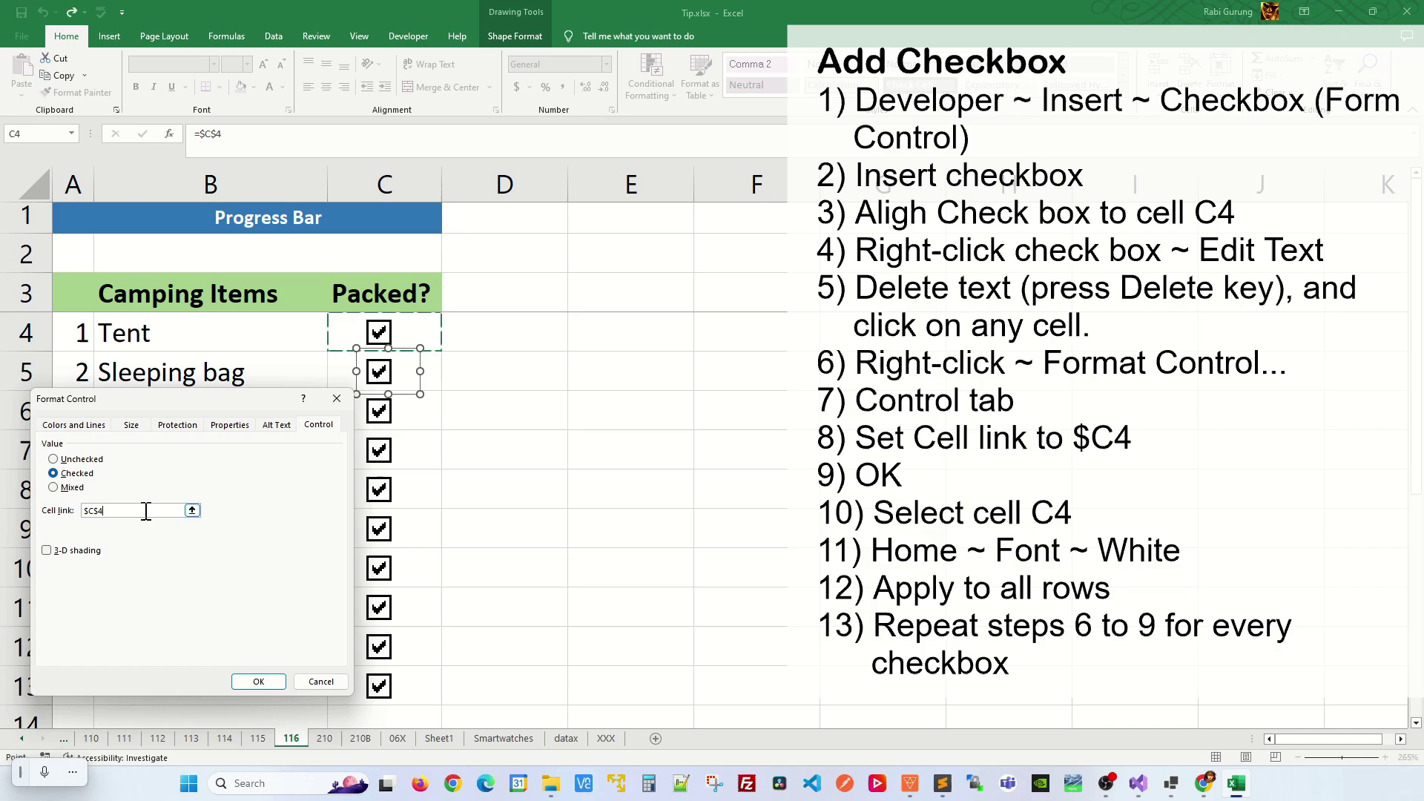
{"action": "left_click", "coordinate": [437, 378]}
{"action": "left_click", "coordinate": [258, 681]}
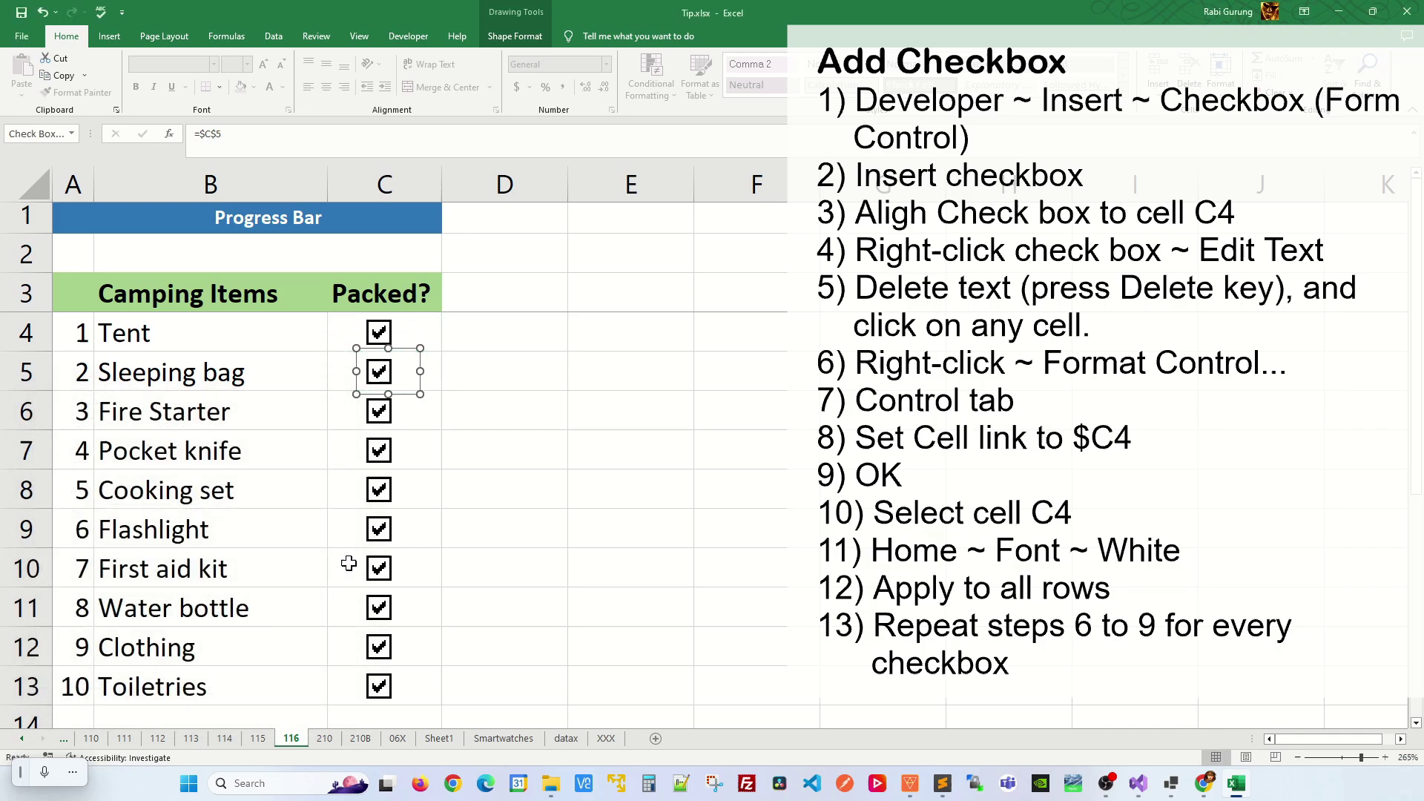
{"action": "right_click", "coordinate": [382, 431]}
{"action": "left_click", "coordinate": [442, 560]}
{"action": "left_click", "coordinate": [159, 511]}
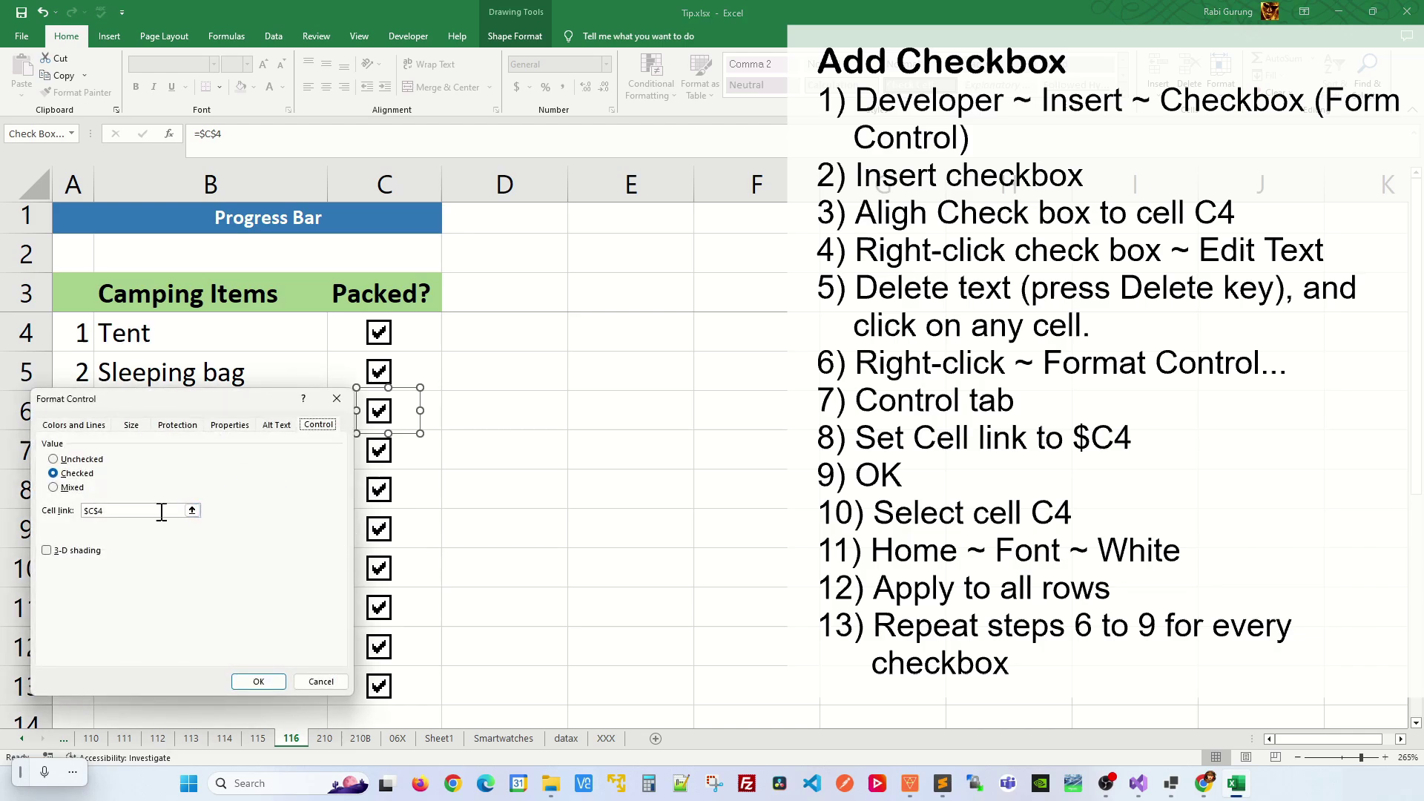
{"action": "left_click", "coordinate": [412, 407]}
{"action": "left_click", "coordinate": [259, 681]}
{"action": "right_click", "coordinate": [369, 464]}
{"action": "left_click", "coordinate": [426, 601]}
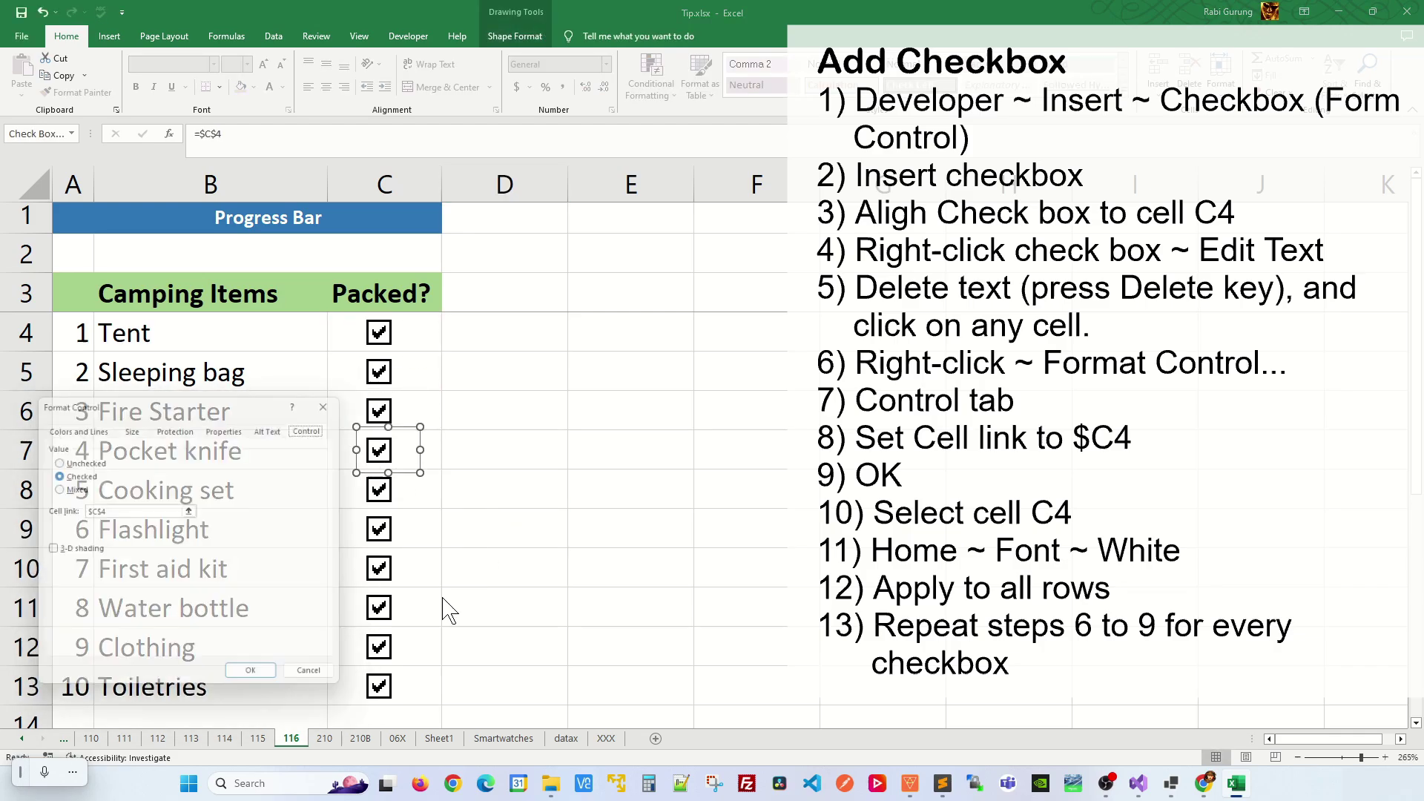
{"action": "left_click", "coordinate": [158, 511]}
{"action": "left_click", "coordinate": [412, 451]}
{"action": "left_click", "coordinate": [258, 682]}
- Link the C8, C9 and C10 checkboxes to cells $C$8, $C$9 and $C$10
{"action": "right_click", "coordinate": [383, 492]}
{"action": "left_click", "coordinate": [439, 623]}
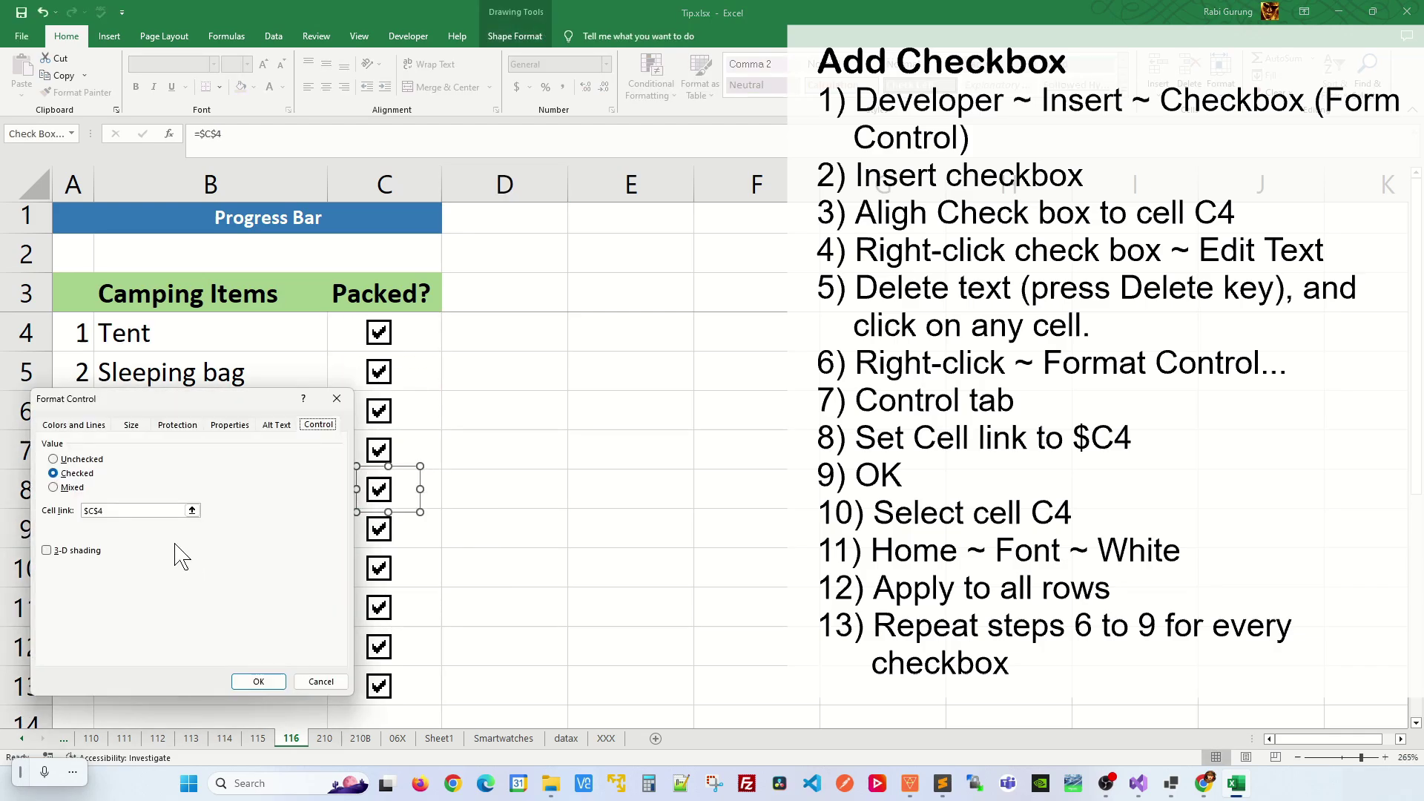
{"action": "left_click", "coordinate": [158, 511]}
{"action": "left_click", "coordinate": [412, 491]}
{"action": "left_click", "coordinate": [258, 682]}
{"action": "right_click", "coordinate": [382, 530]}
{"action": "left_click", "coordinate": [437, 663]}
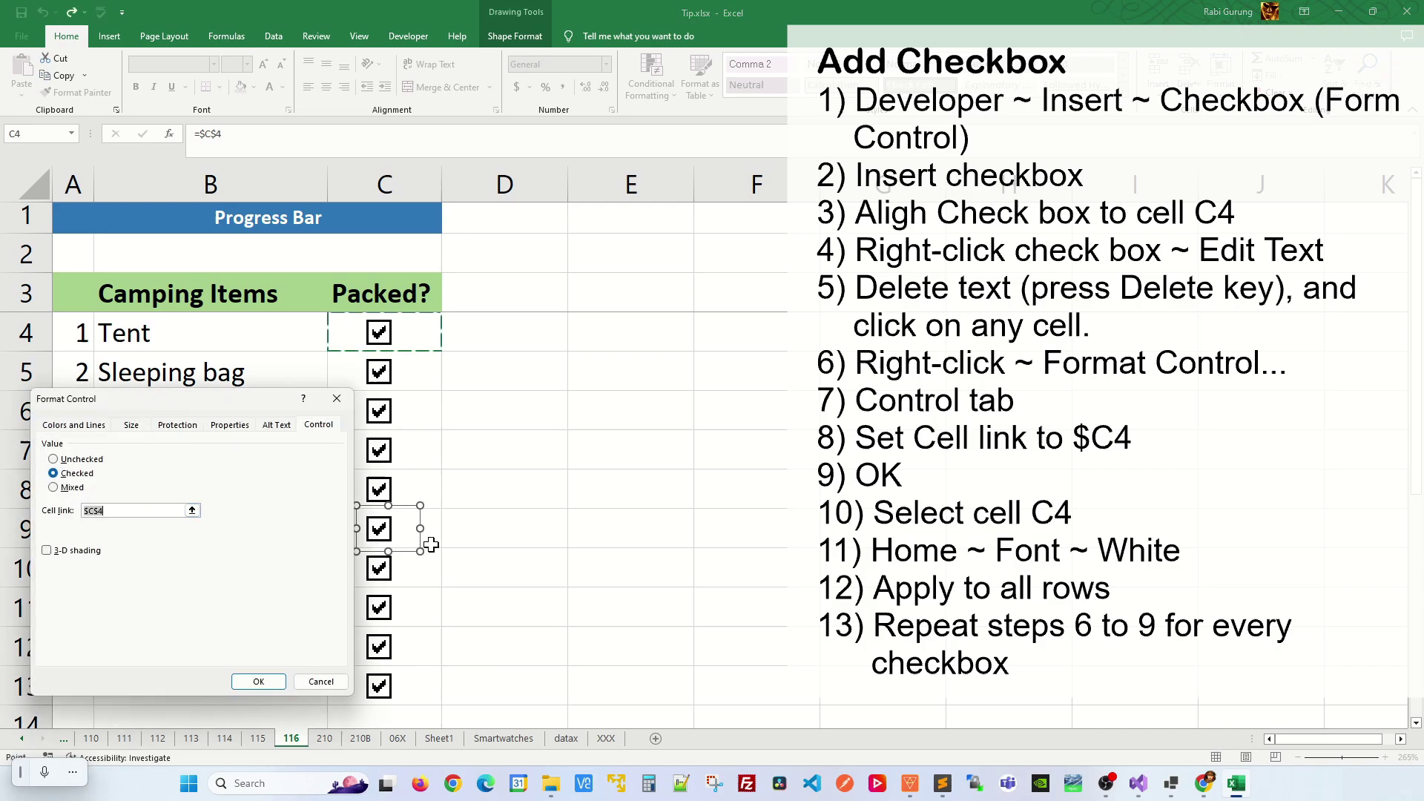
{"action": "left_click", "coordinate": [159, 512]}
{"action": "left_click", "coordinate": [413, 530]}
{"action": "left_click", "coordinate": [258, 681]}
{"action": "right_click", "coordinate": [382, 568]}
{"action": "left_click", "coordinate": [434, 579]}
{"action": "right_click", "coordinate": [382, 568]}
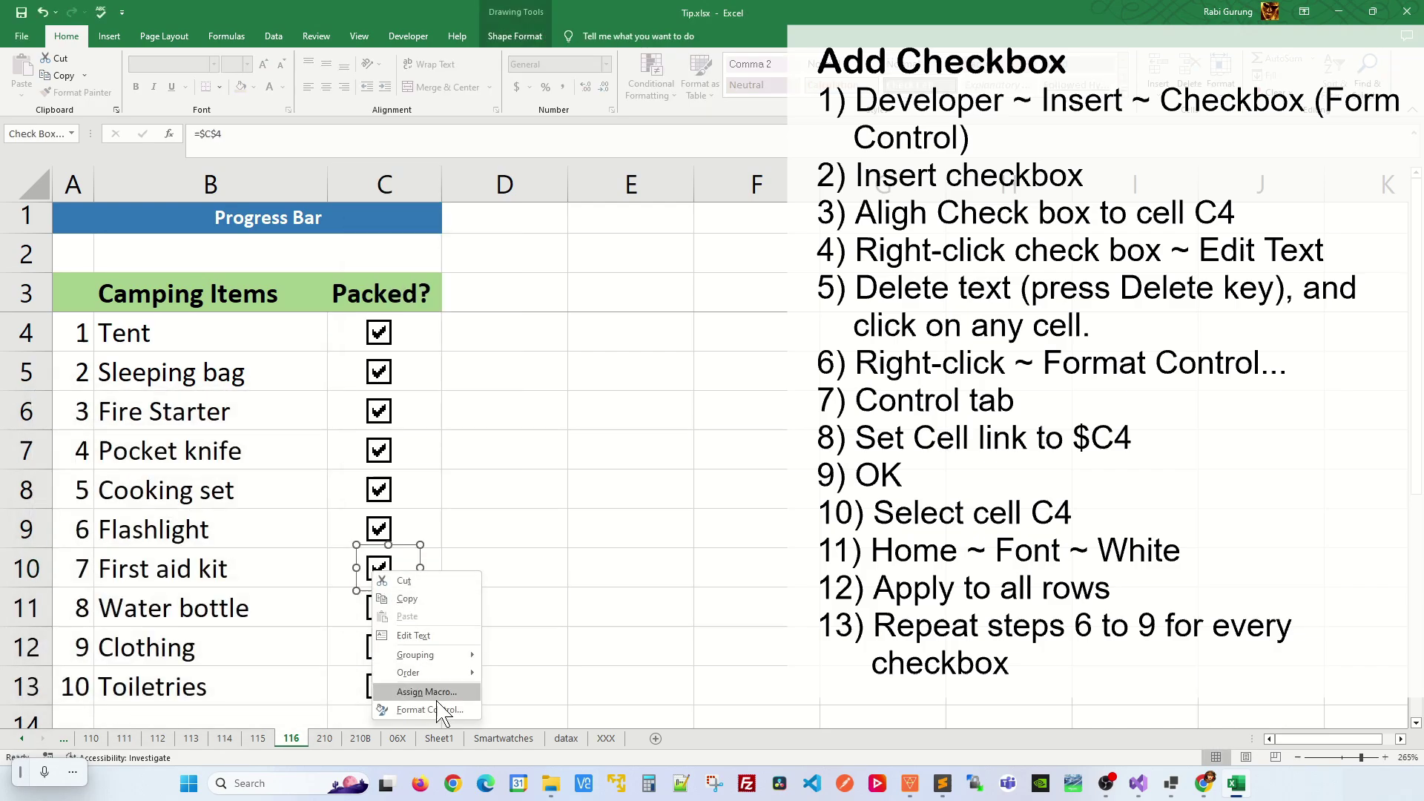
{"action": "left_click", "coordinate": [437, 702]}
{"action": "left_click", "coordinate": [159, 511]}
{"action": "left_click", "coordinate": [412, 568]}
{"action": "left_click", "coordinate": [259, 681]}
- Link the C11, C12 and C13 checkboxes to cells $C$11, $C$12 and $C$13
{"action": "right_click", "coordinate": [385, 609]}
{"action": "left_click", "coordinate": [442, 747]}
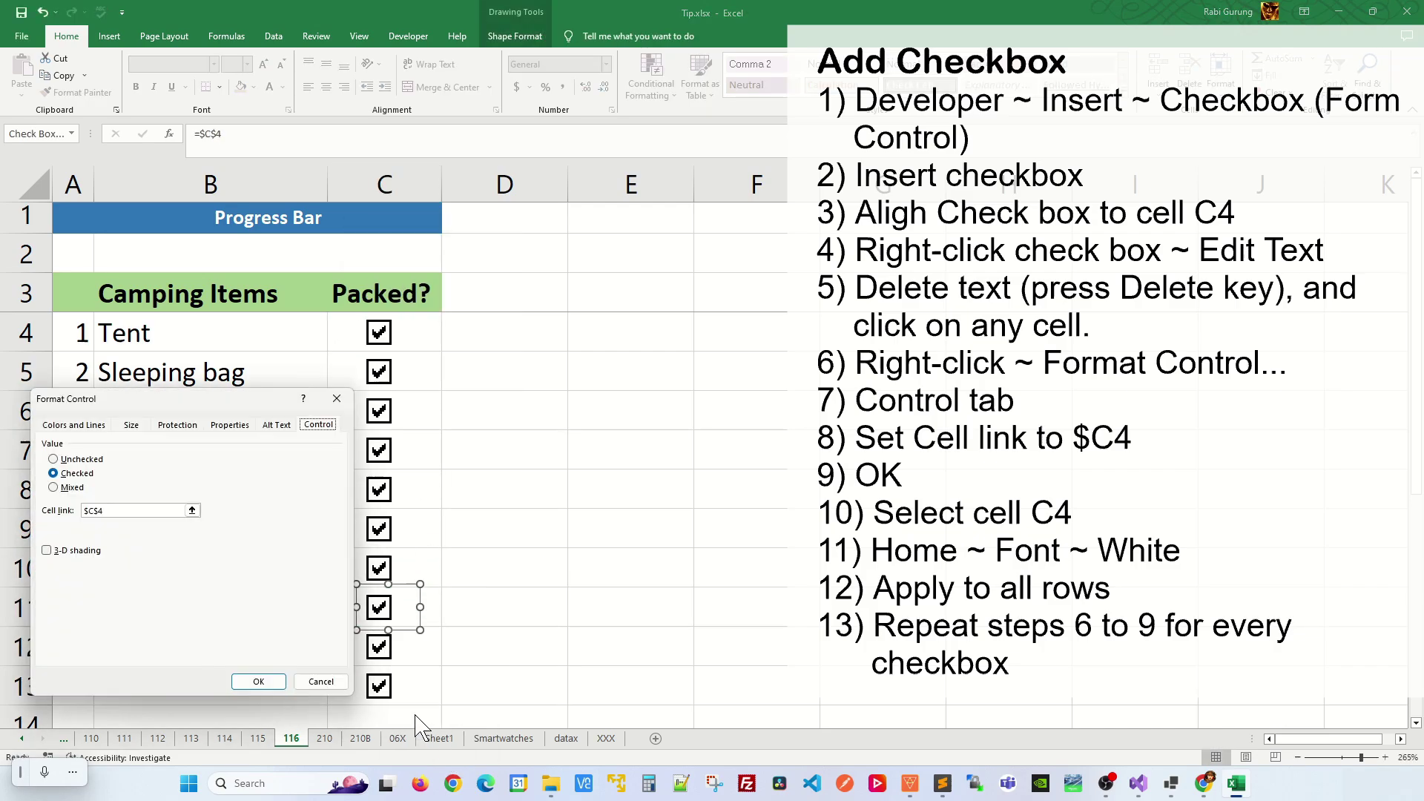
{"action": "left_click", "coordinate": [159, 511]}
{"action": "left_click", "coordinate": [412, 608]}
{"action": "left_click", "coordinate": [259, 682]}
{"action": "right_click", "coordinate": [383, 648]}
{"action": "left_click", "coordinate": [454, 637]}
{"action": "left_click", "coordinate": [158, 511]}
{"action": "left_click", "coordinate": [412, 647]}
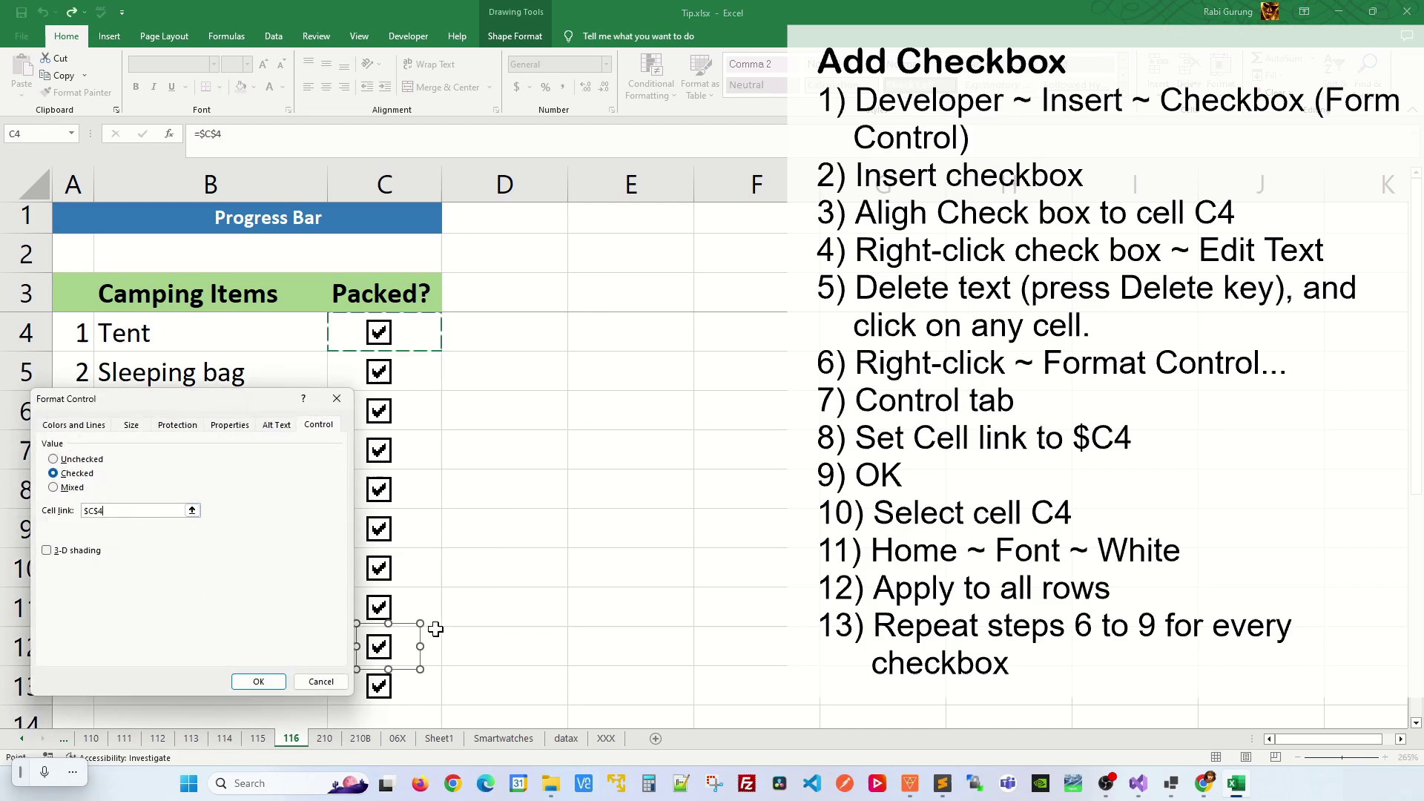
{"action": "left_click", "coordinate": [258, 682]}
{"action": "right_click", "coordinate": [383, 687]}
{"action": "left_click", "coordinate": [453, 677]}
{"action": "left_click", "coordinate": [159, 511]}
{"action": "left_click", "coordinate": [412, 685]}
{"action": "left_click", "coordinate": [258, 682]}
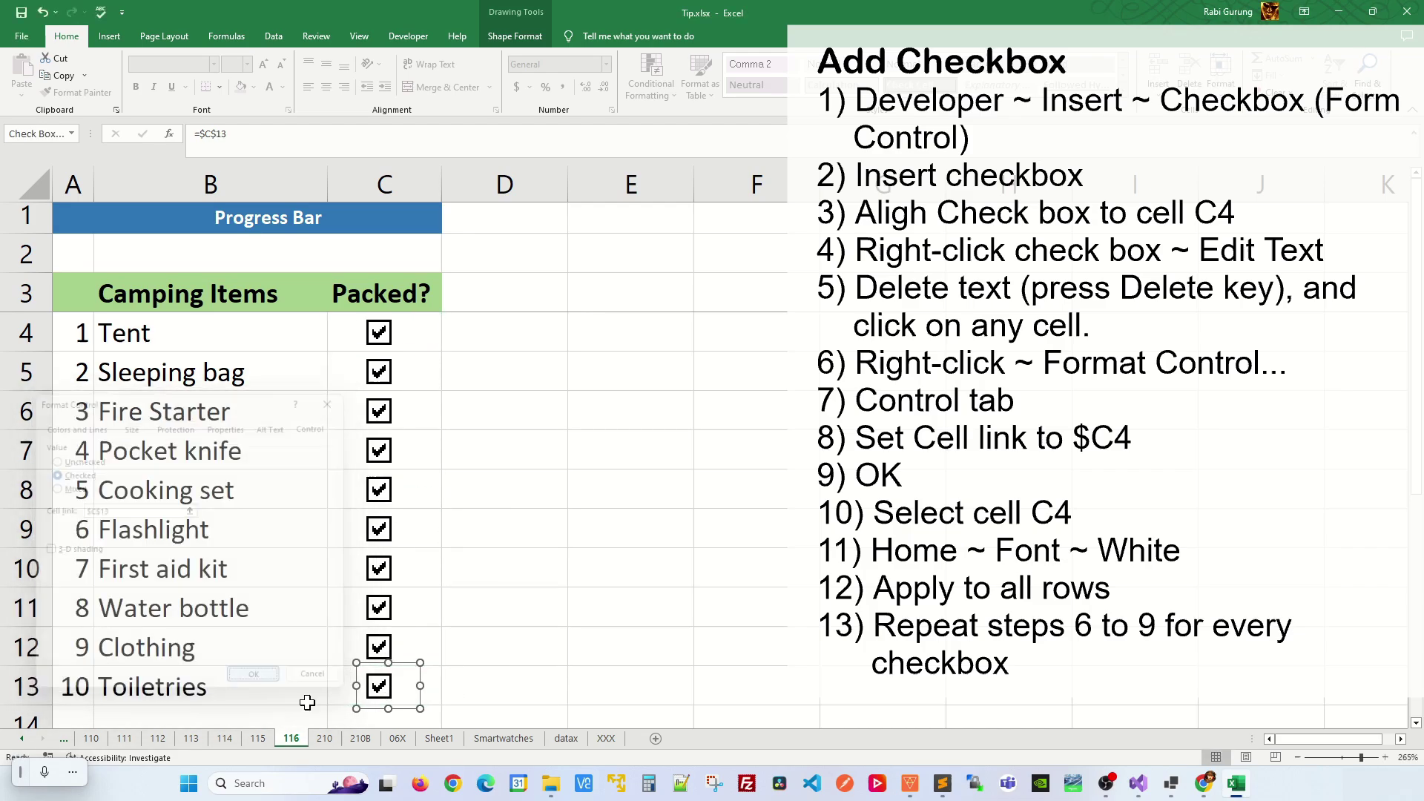
{"action": "left_click", "coordinate": [299, 636]}
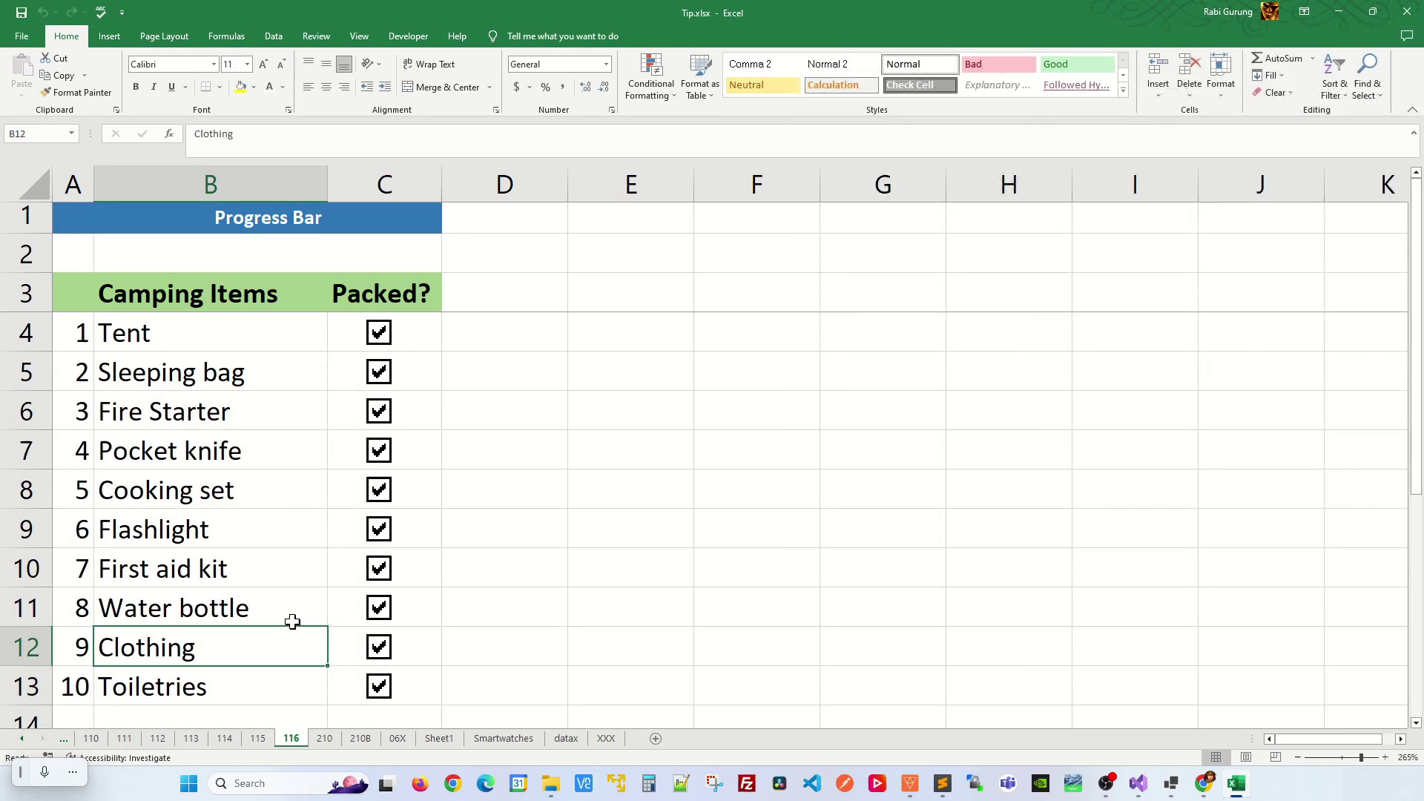
- Enter =COUNTIF(C4:C13,TRUE)/COUNTA(A:A) in cell B2
{"action": "left_click", "coordinate": [252, 255]}
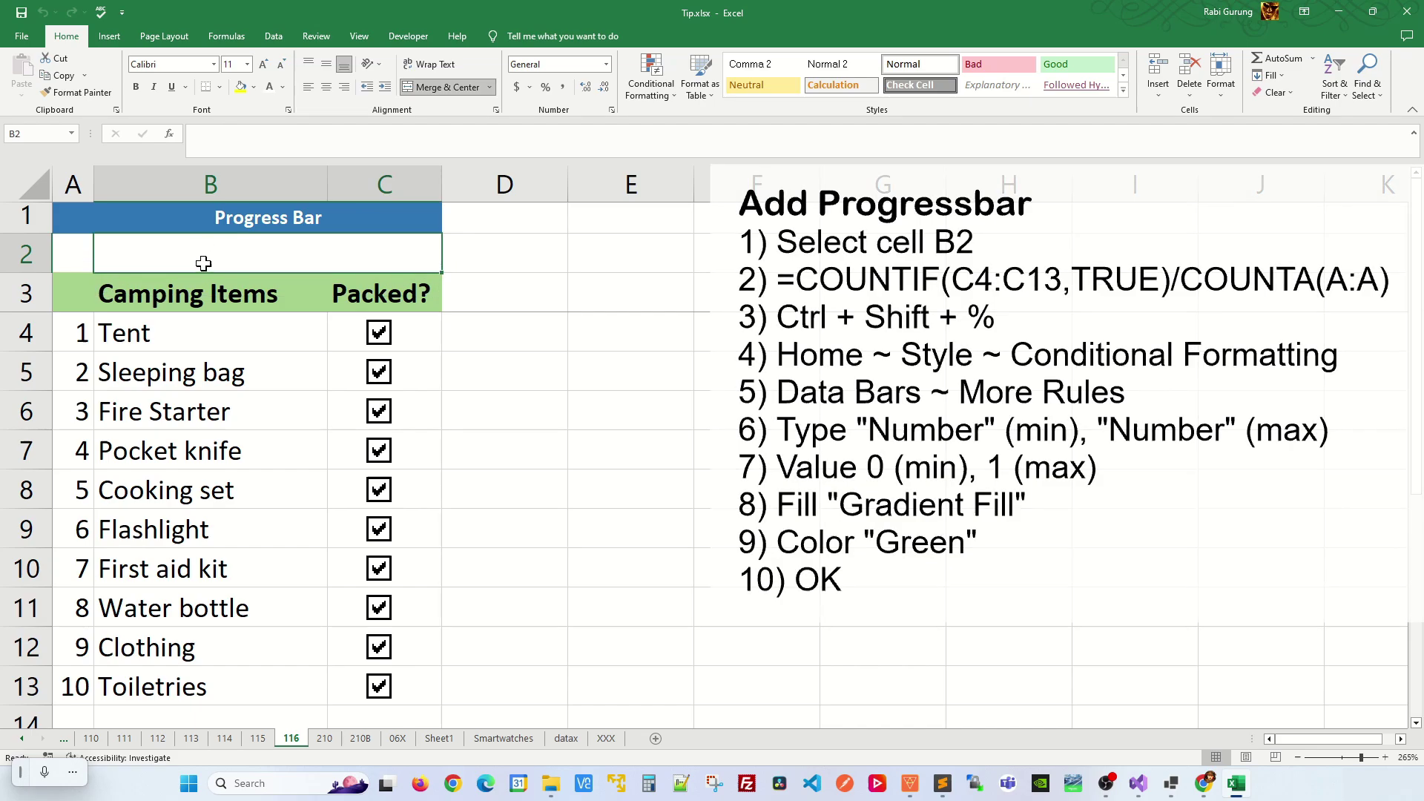
{"action": "type", "text": "=COUNTIF(C4:C13,TRUE)/COUNTA(A:A)"}
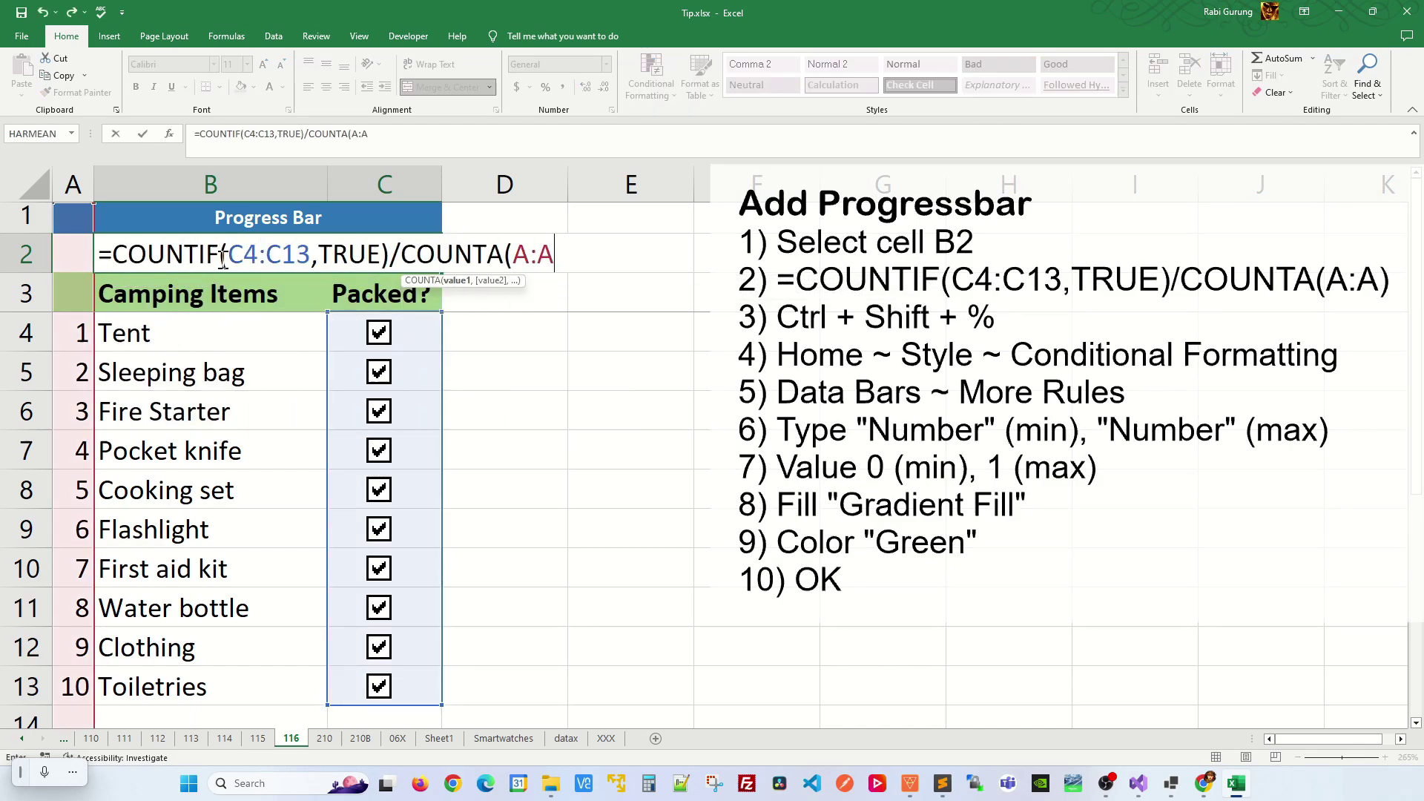
{"action": "key", "text": "Return"}
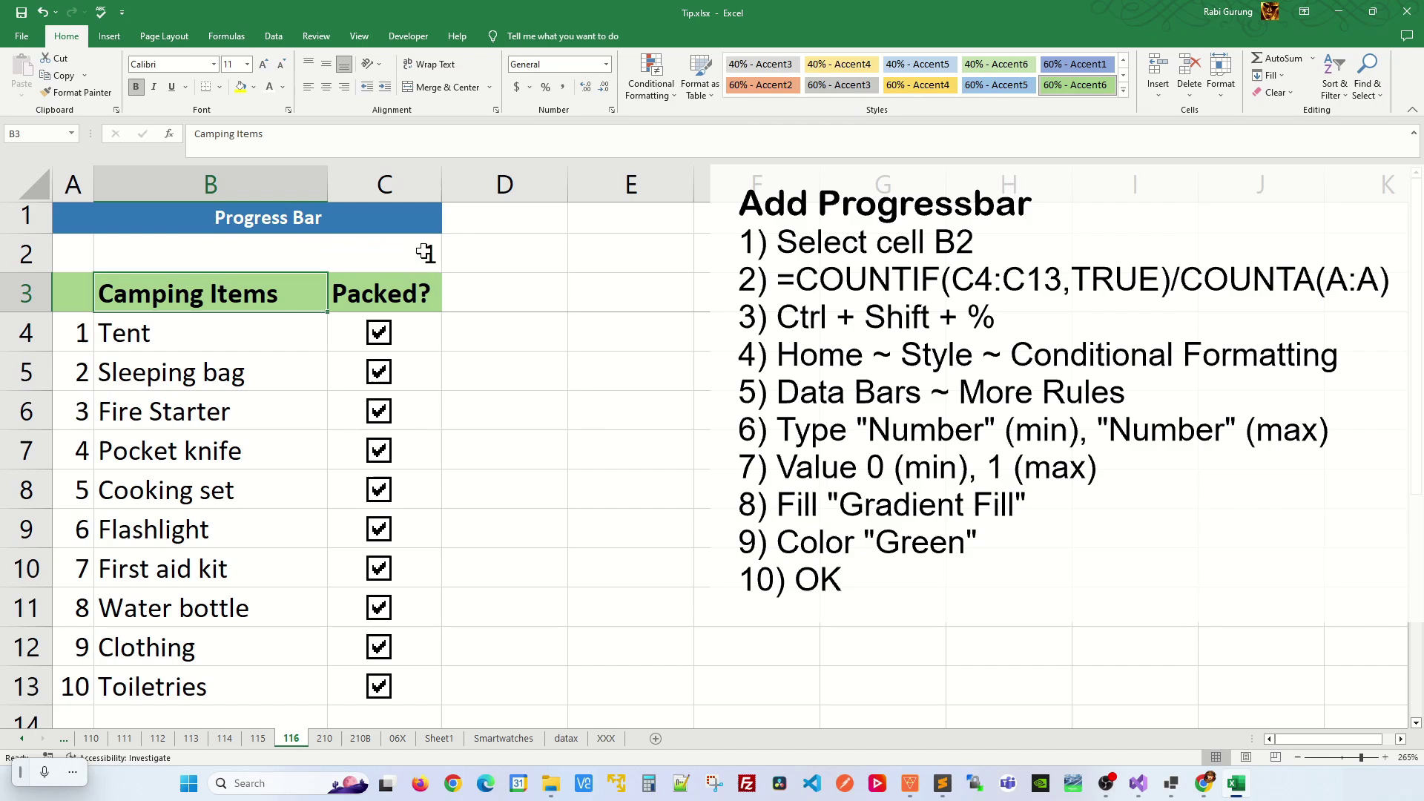
- Untick Tent, Sleeping bag, Fire Starter, Pocket knife, Cooking set and Flashlight, then format B2 as percent
{"action": "left_click", "coordinate": [377, 331]}
{"action": "left_click", "coordinate": [379, 372]}
{"action": "left_click", "coordinate": [379, 411]}
{"action": "left_click", "coordinate": [379, 451]}
{"action": "left_click", "coordinate": [379, 490]}
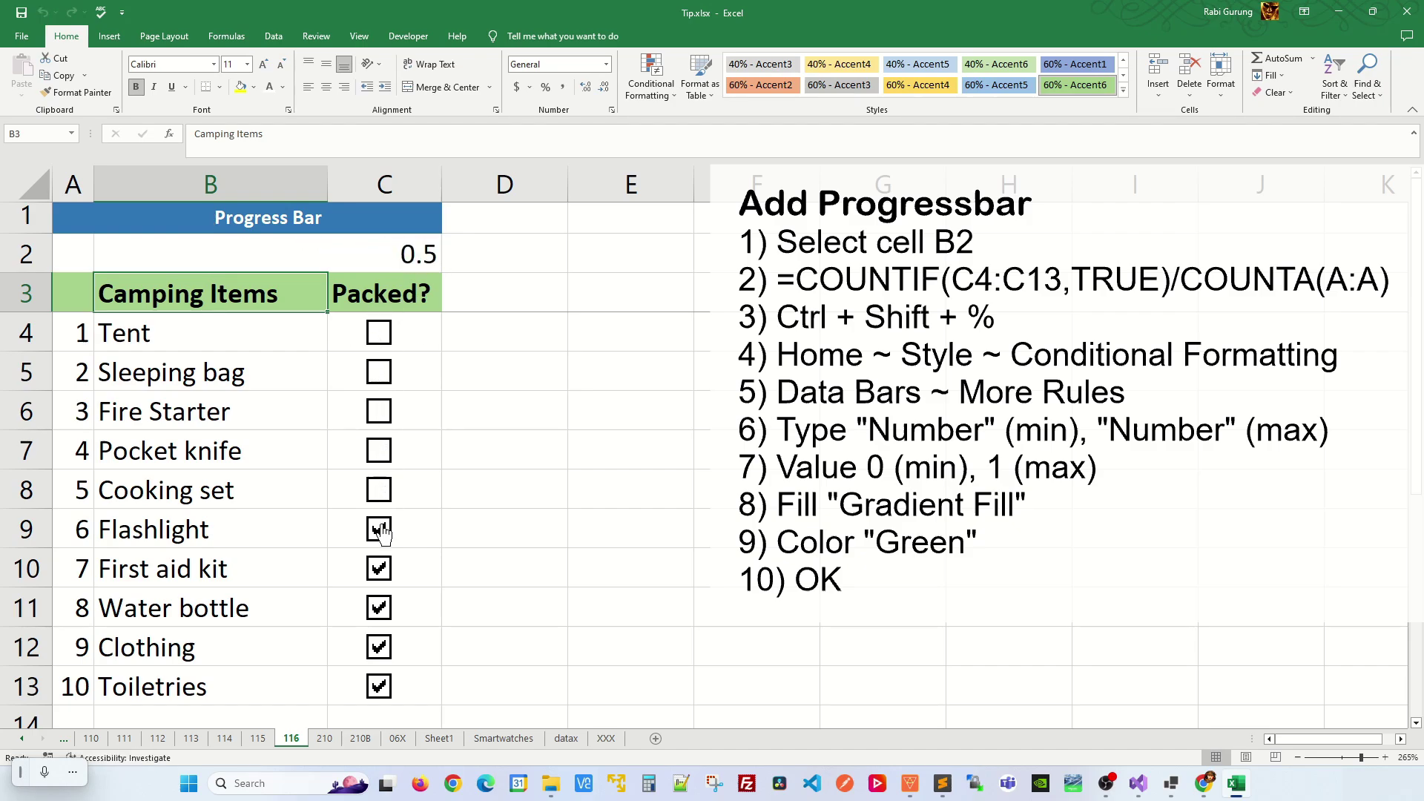
{"action": "left_click", "coordinate": [379, 529]}
{"action": "left_click", "coordinate": [237, 261]}
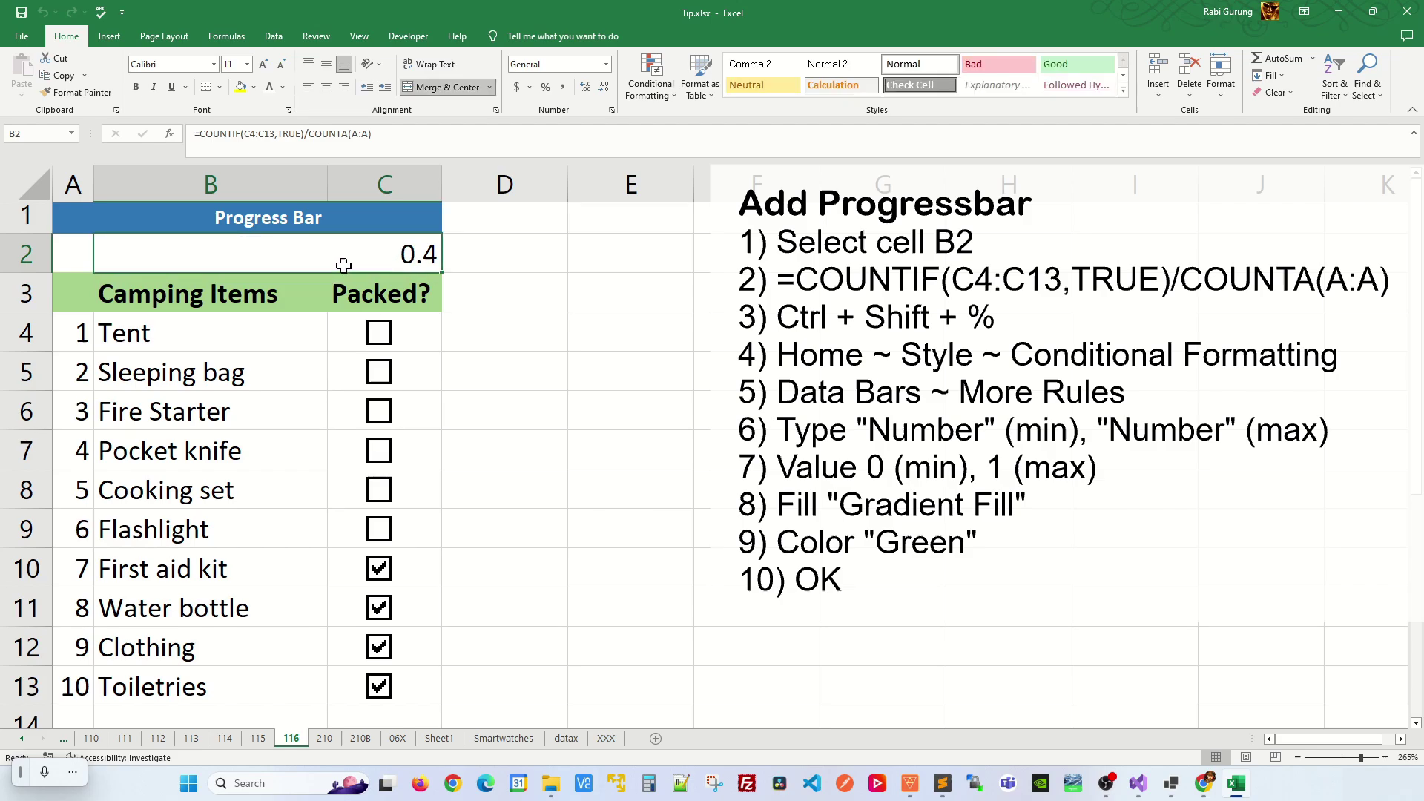
{"action": "key", "text": "ctrl+shift+percent"}
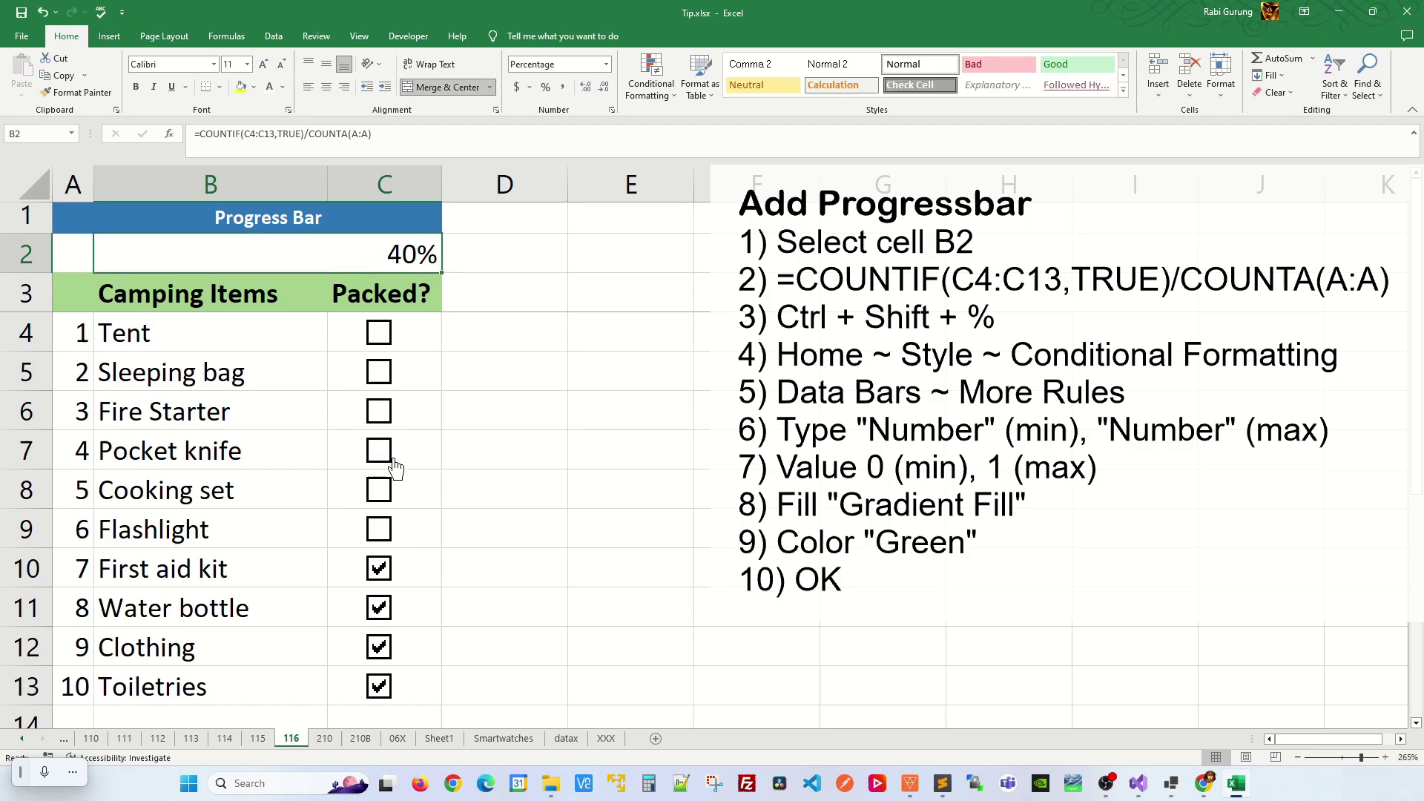
- Re-tick Cooking set, Pocket knife, Fire Starter, Sleeping bag, Tent and Flashlight so B2 reads 100%
{"action": "left_click", "coordinate": [385, 489]}
{"action": "left_click", "coordinate": [379, 450]}
{"action": "left_click", "coordinate": [379, 411]}
{"action": "left_click", "coordinate": [379, 372]}
{"action": "left_click", "coordinate": [380, 332]}
{"action": "left_click", "coordinate": [379, 528]}
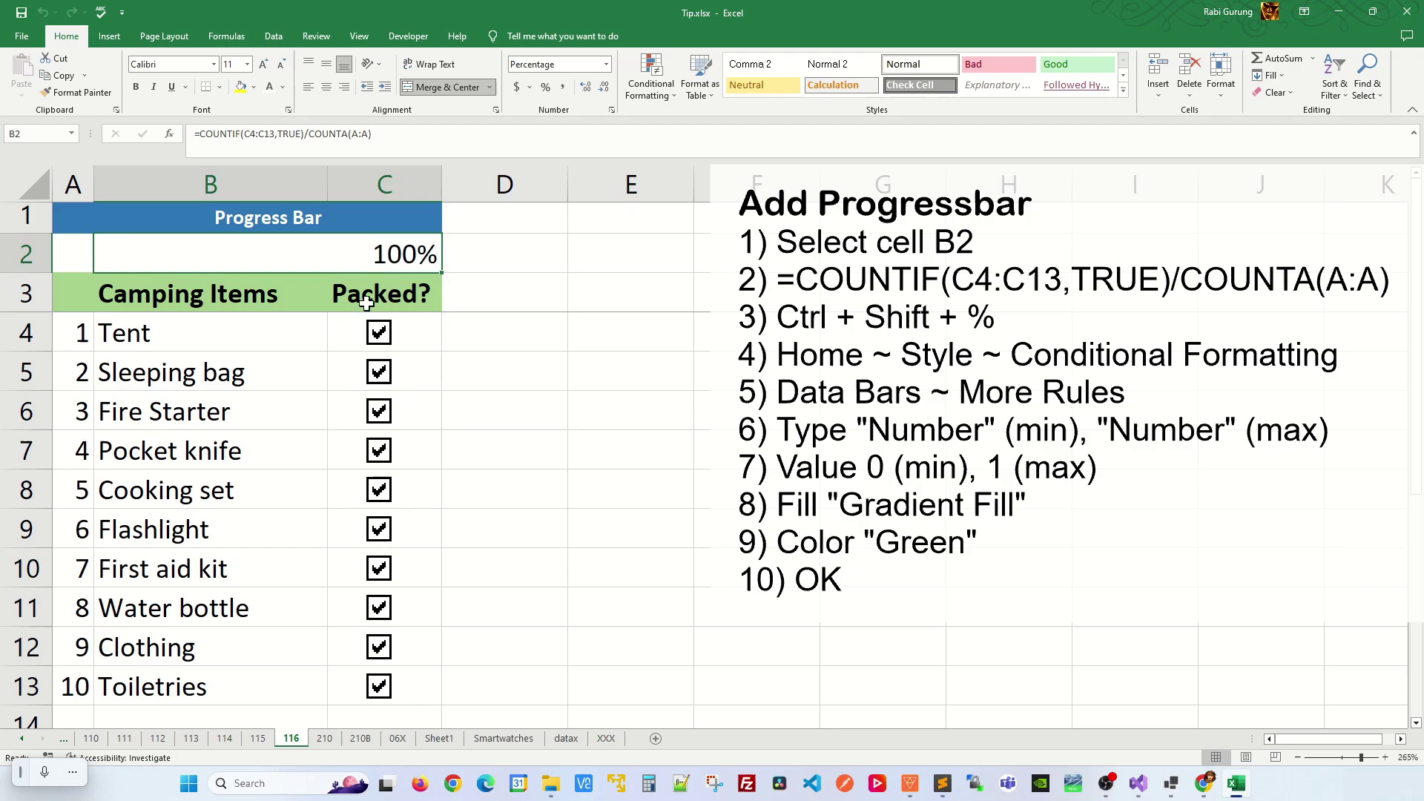
{"action": "left_click", "coordinate": [651, 83]}
- Create a data bar rule for B2 with Number minimum 0 and Number maximum 1
{"action": "mouse_move", "coordinate": [679, 188]}
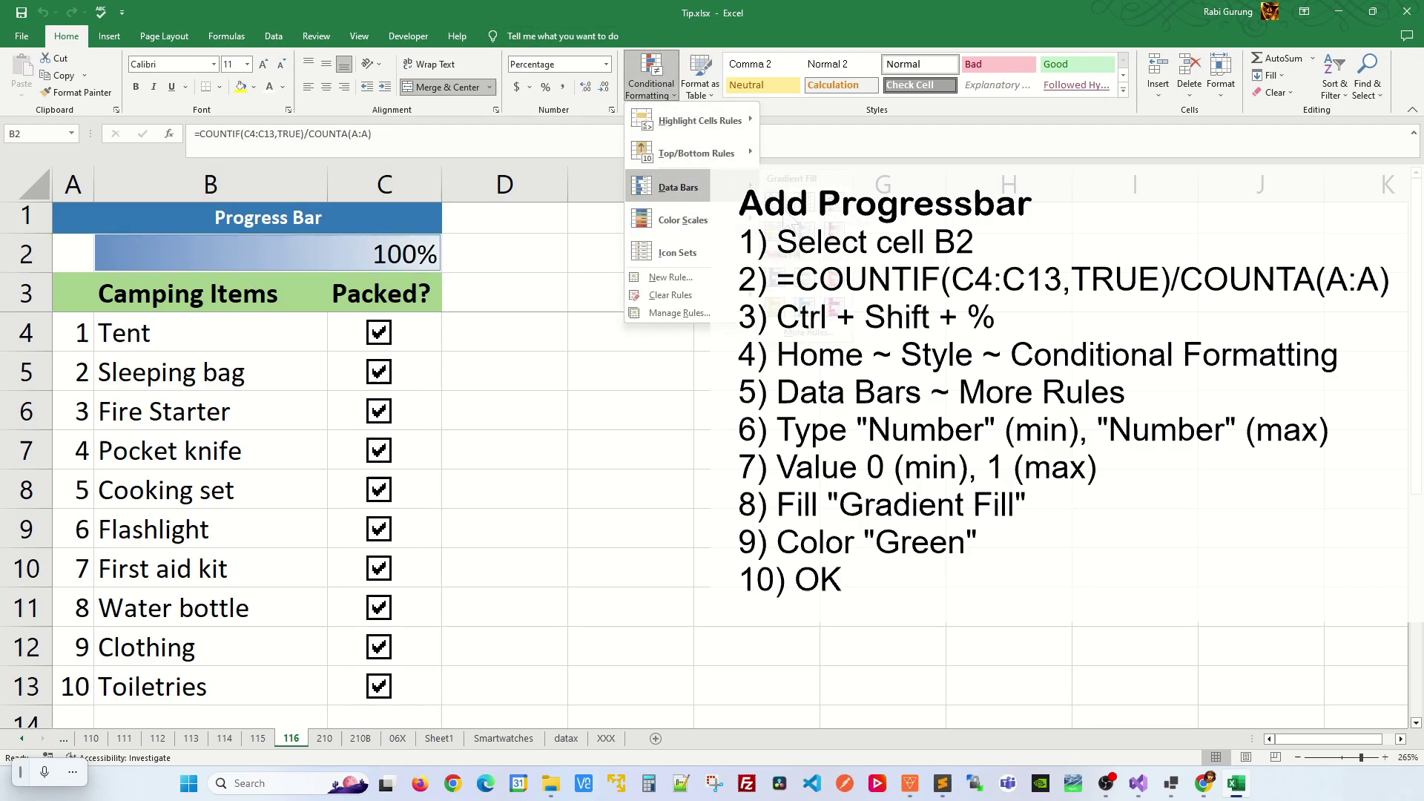
{"action": "left_click", "coordinate": [806, 332]}
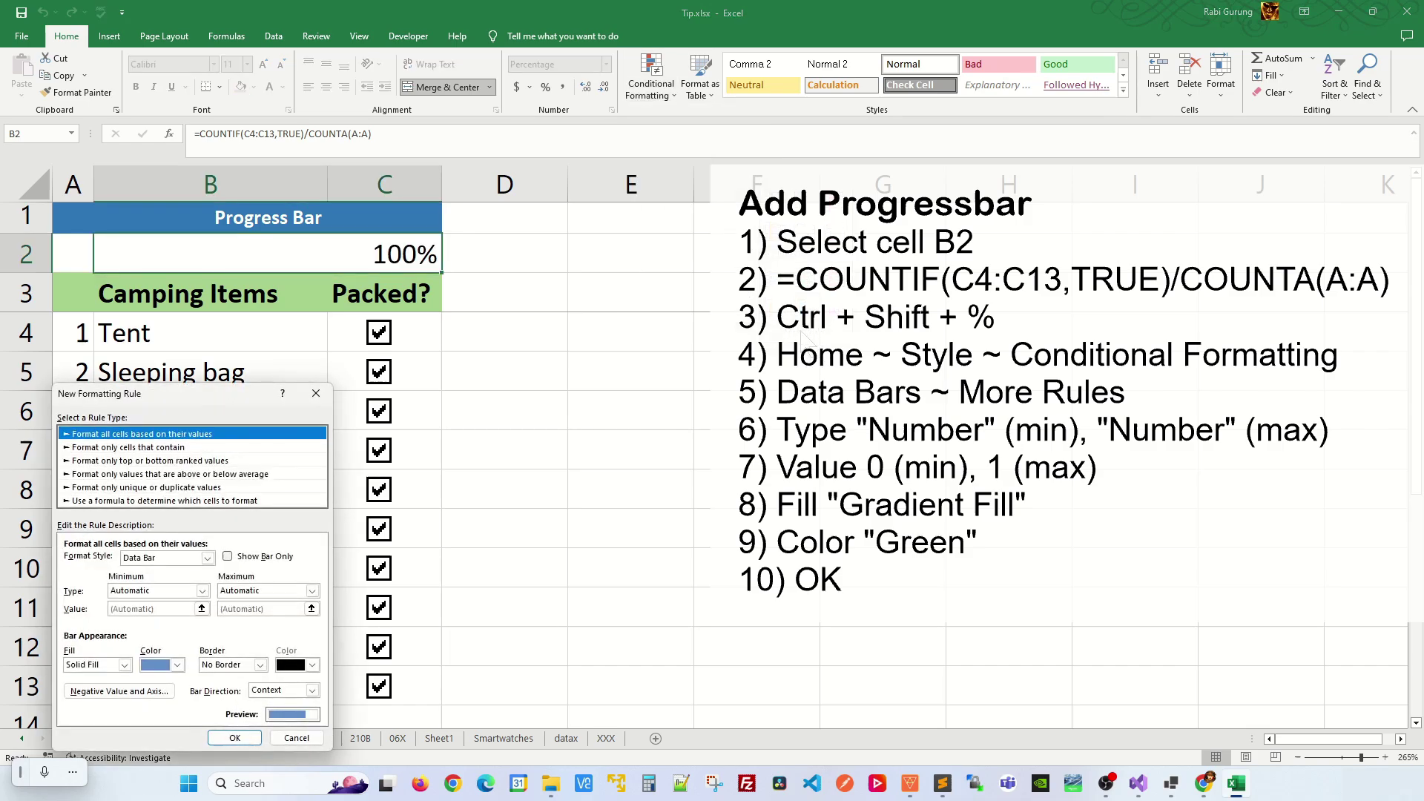
{"action": "left_click", "coordinate": [202, 592]}
{"action": "left_click", "coordinate": [189, 614]}
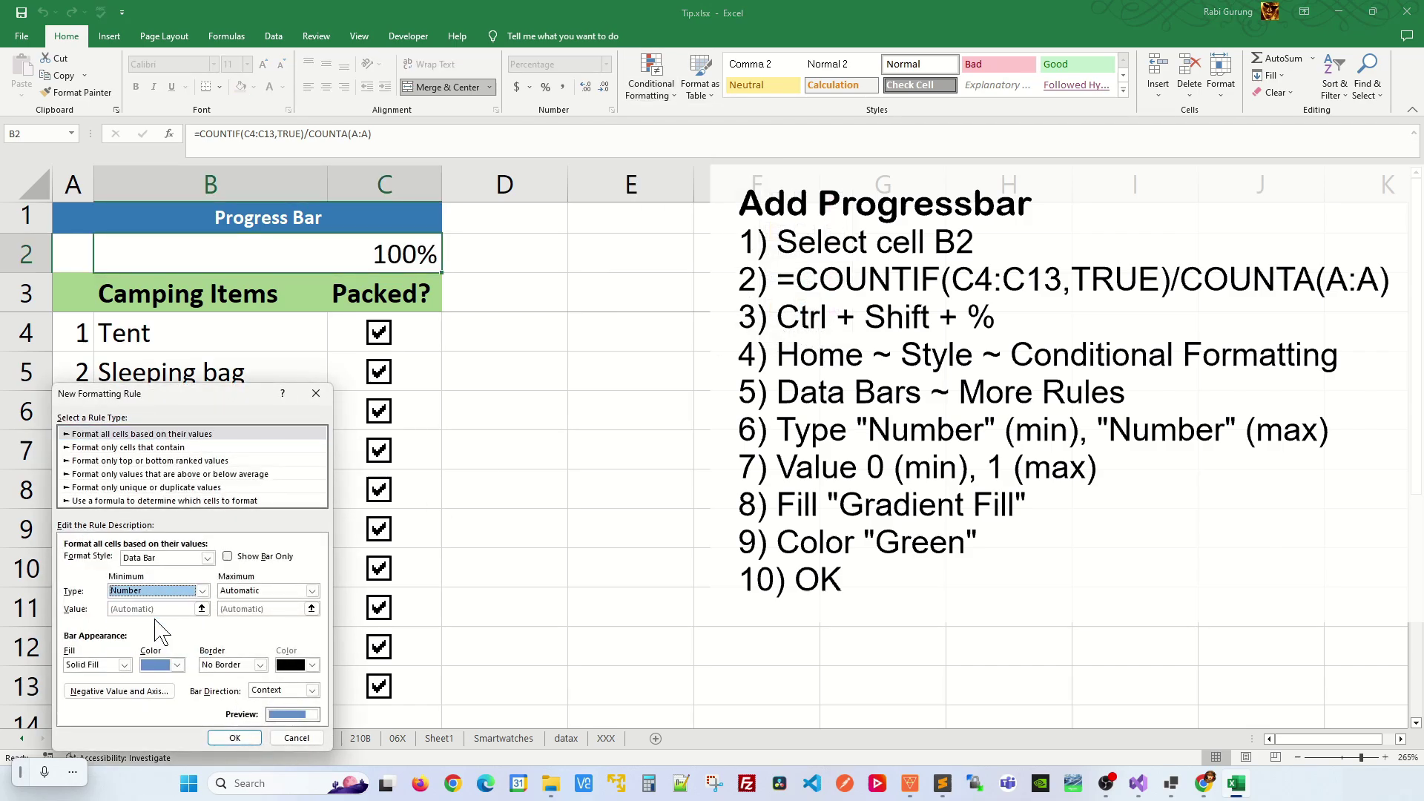
{"action": "left_click", "coordinate": [252, 591]}
{"action": "left_click", "coordinate": [261, 614]}
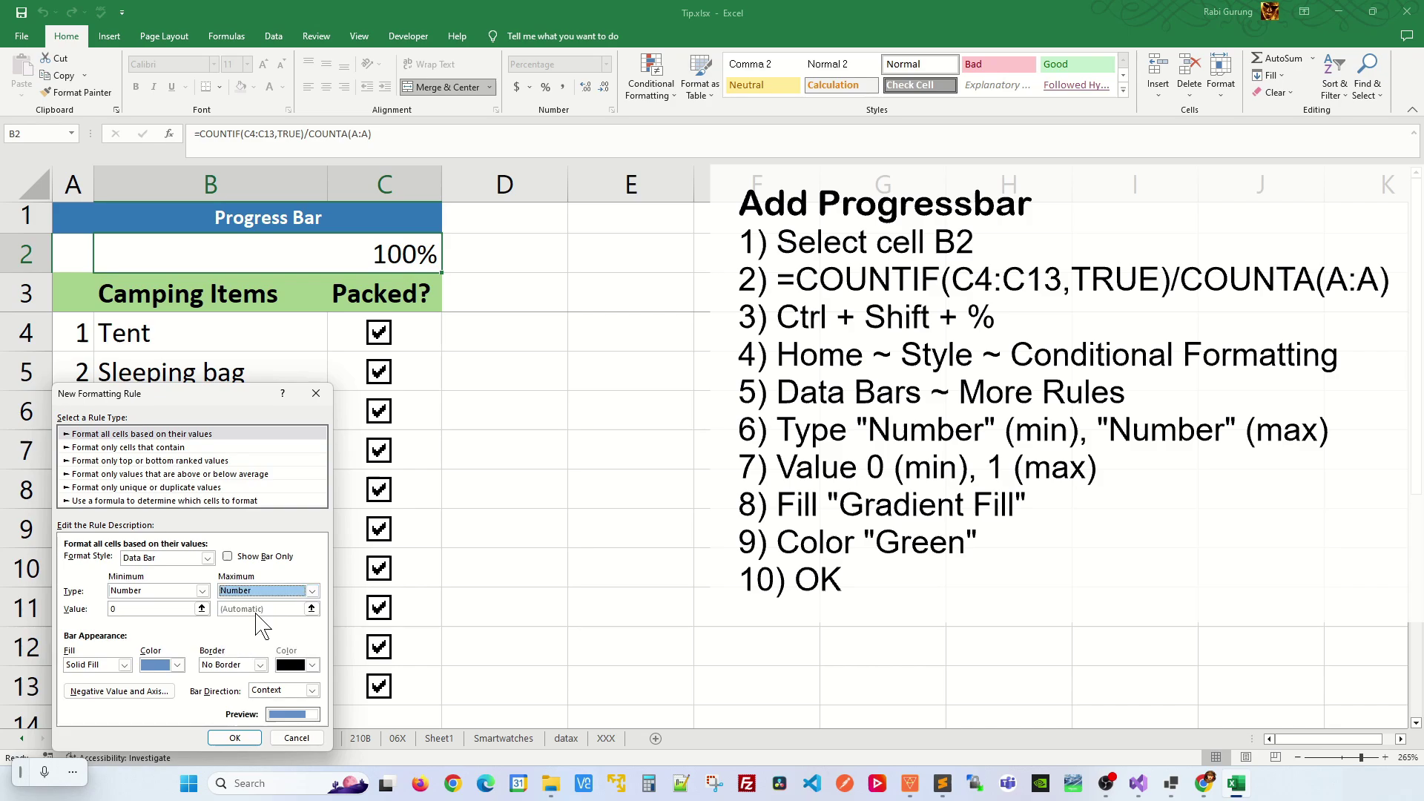
{"action": "left_click", "coordinate": [156, 608]}
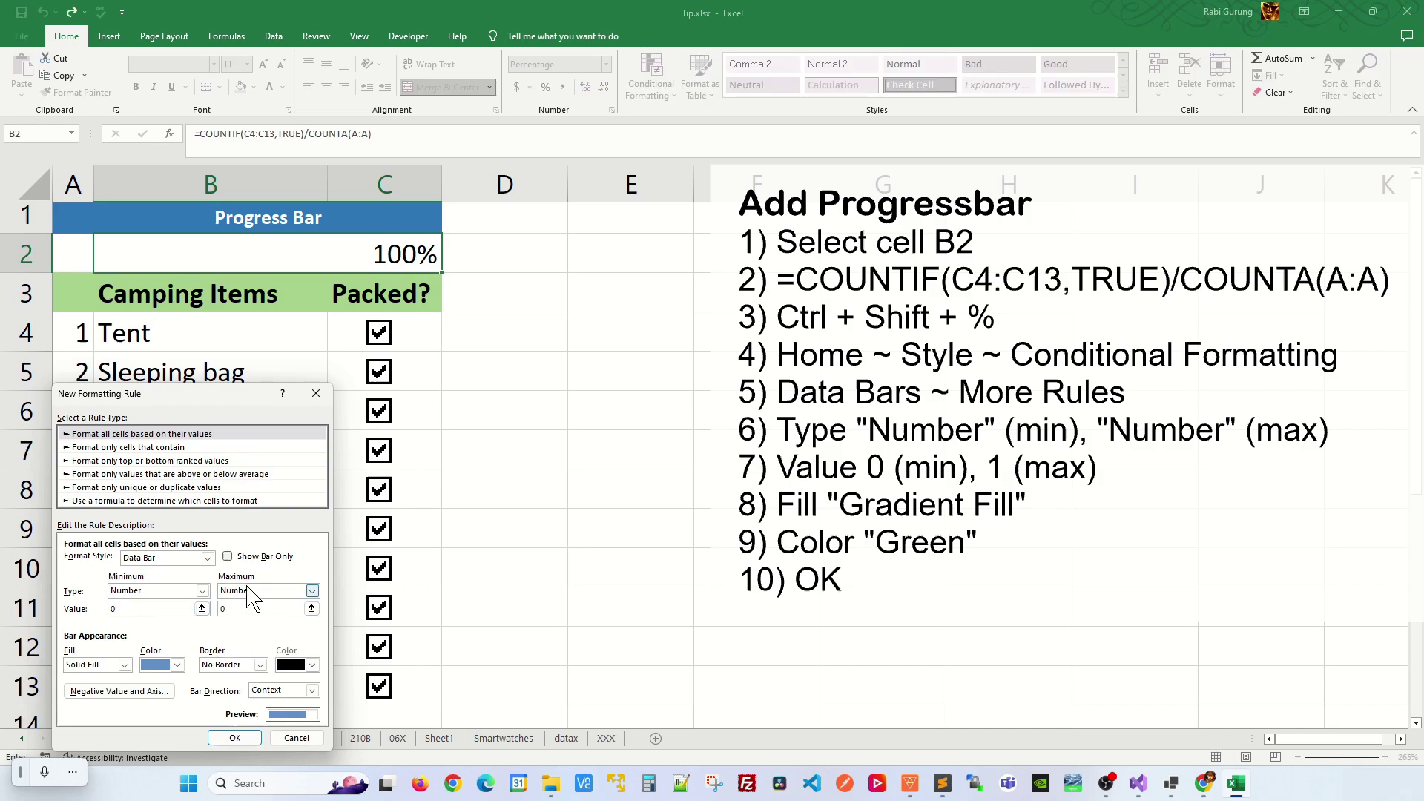
{"action": "left_click", "coordinate": [222, 610]}
{"action": "type", "text": "1"}
- Give the data bar a dark green gradient fill and apply the rule
{"action": "left_click", "coordinate": [125, 665]}
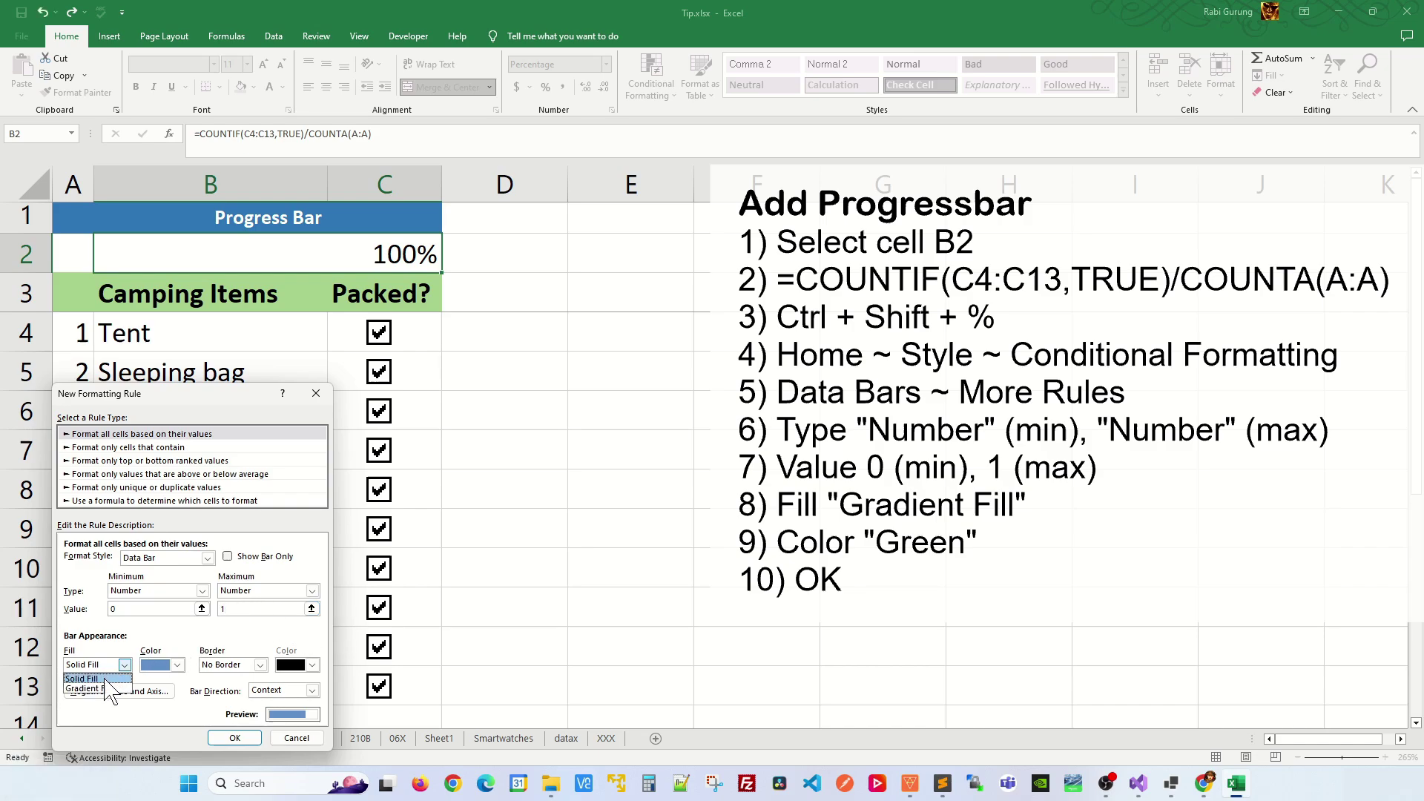
{"action": "left_click", "coordinate": [108, 687]}
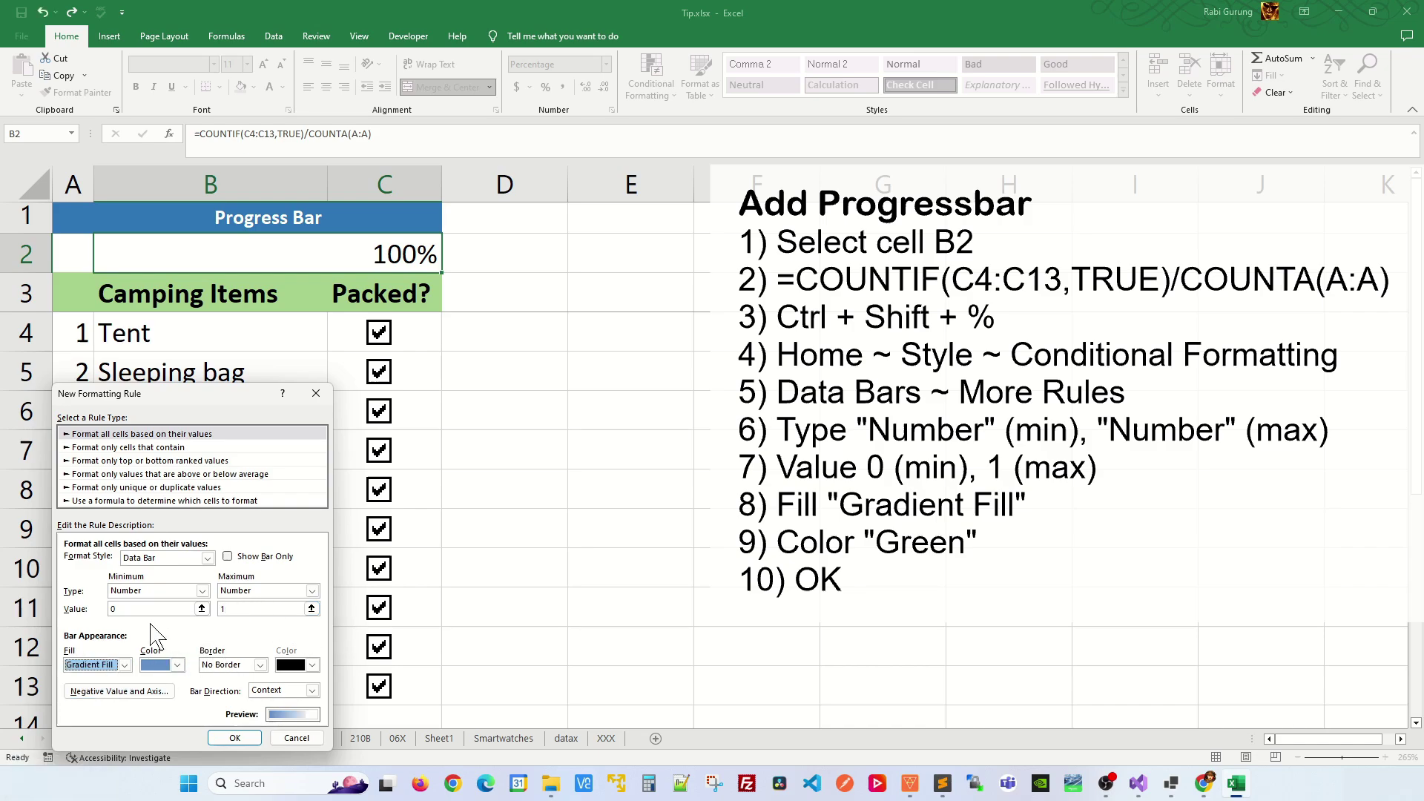
{"action": "left_click", "coordinate": [178, 666]}
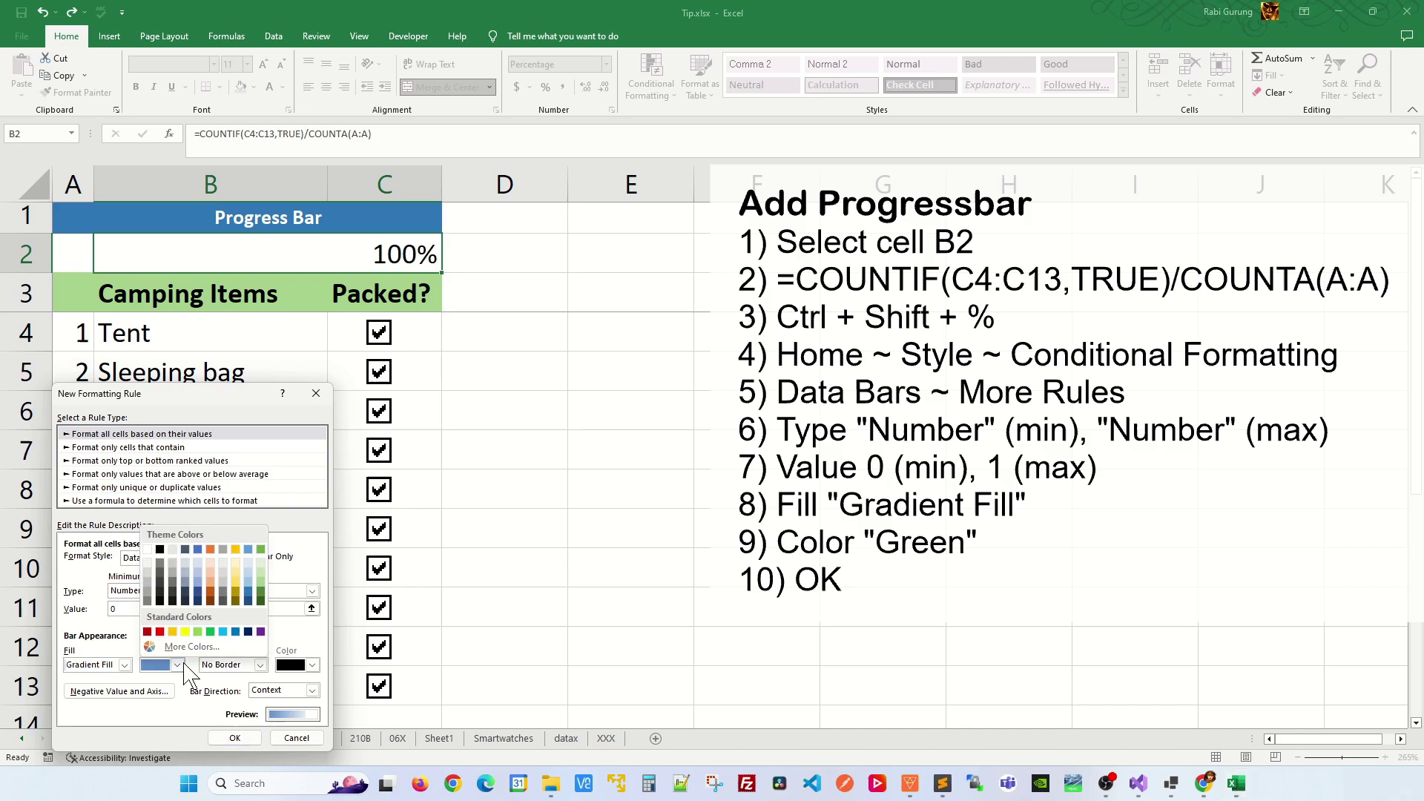
{"action": "left_click", "coordinate": [260, 583]}
{"action": "left_click", "coordinate": [178, 665]}
{"action": "left_click", "coordinate": [261, 603]}
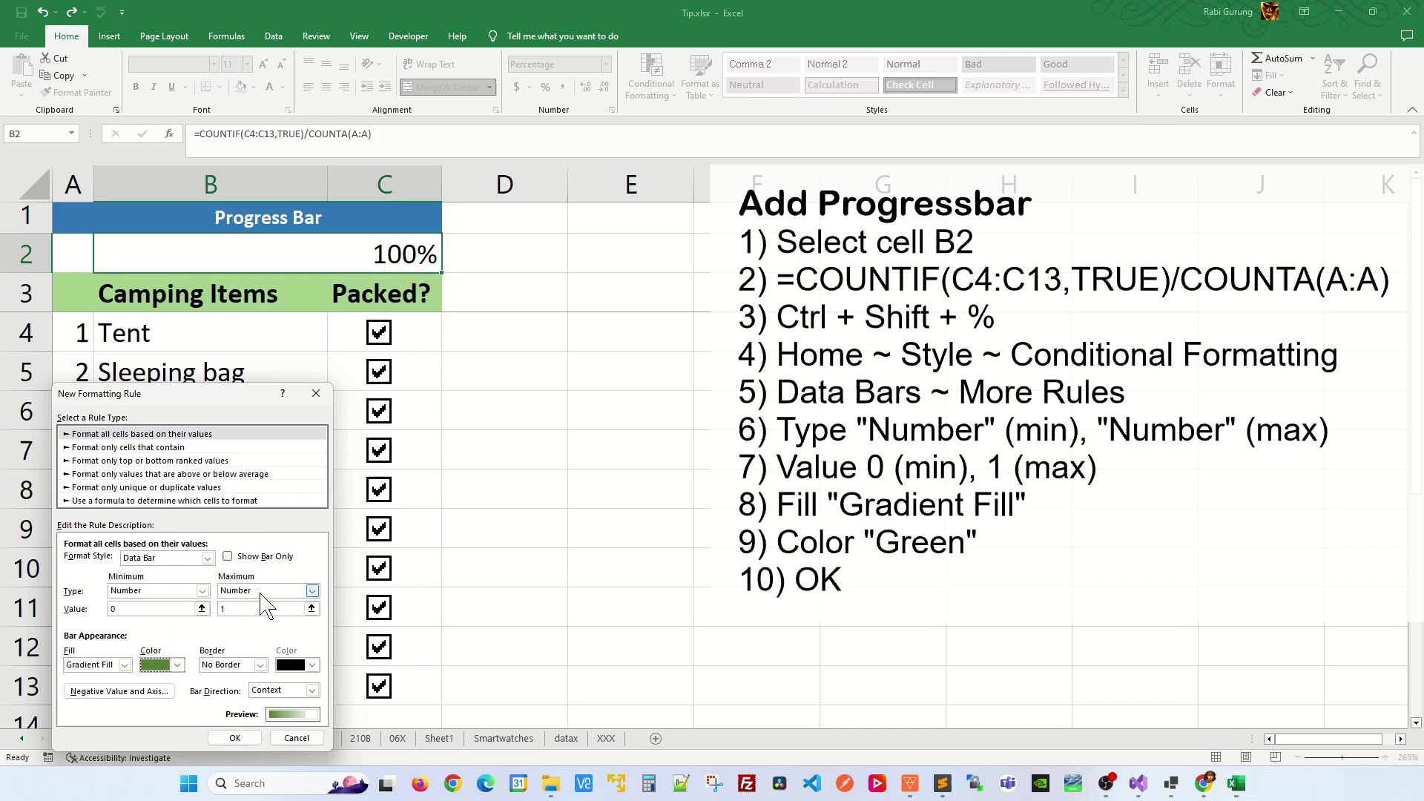
{"action": "left_click", "coordinate": [234, 739]}
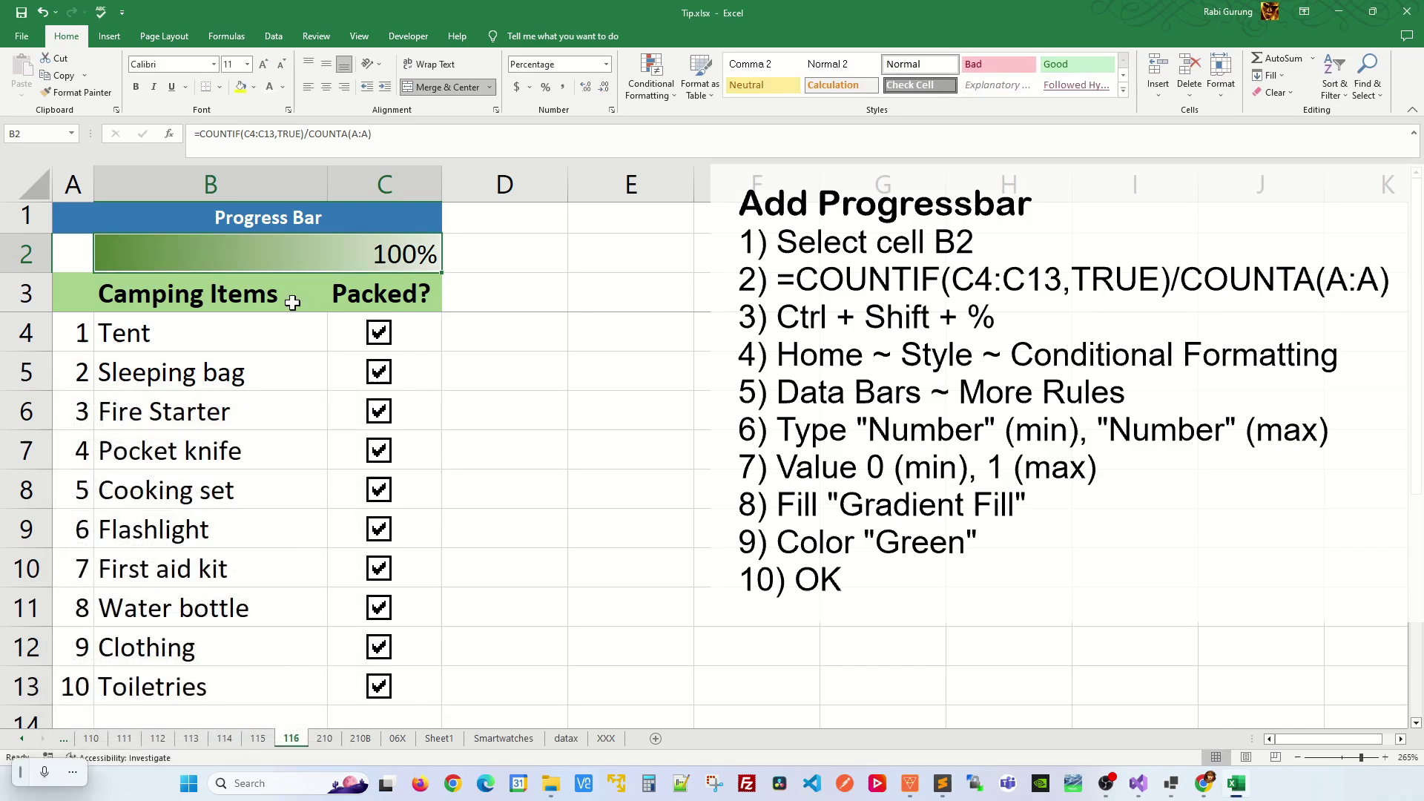
- Untick Tent, Sleeping bag, Fire Starter, Pocket knife, Cooking set, Flashlight, Water bottle and Clothing
{"action": "left_click", "coordinate": [378, 335]}
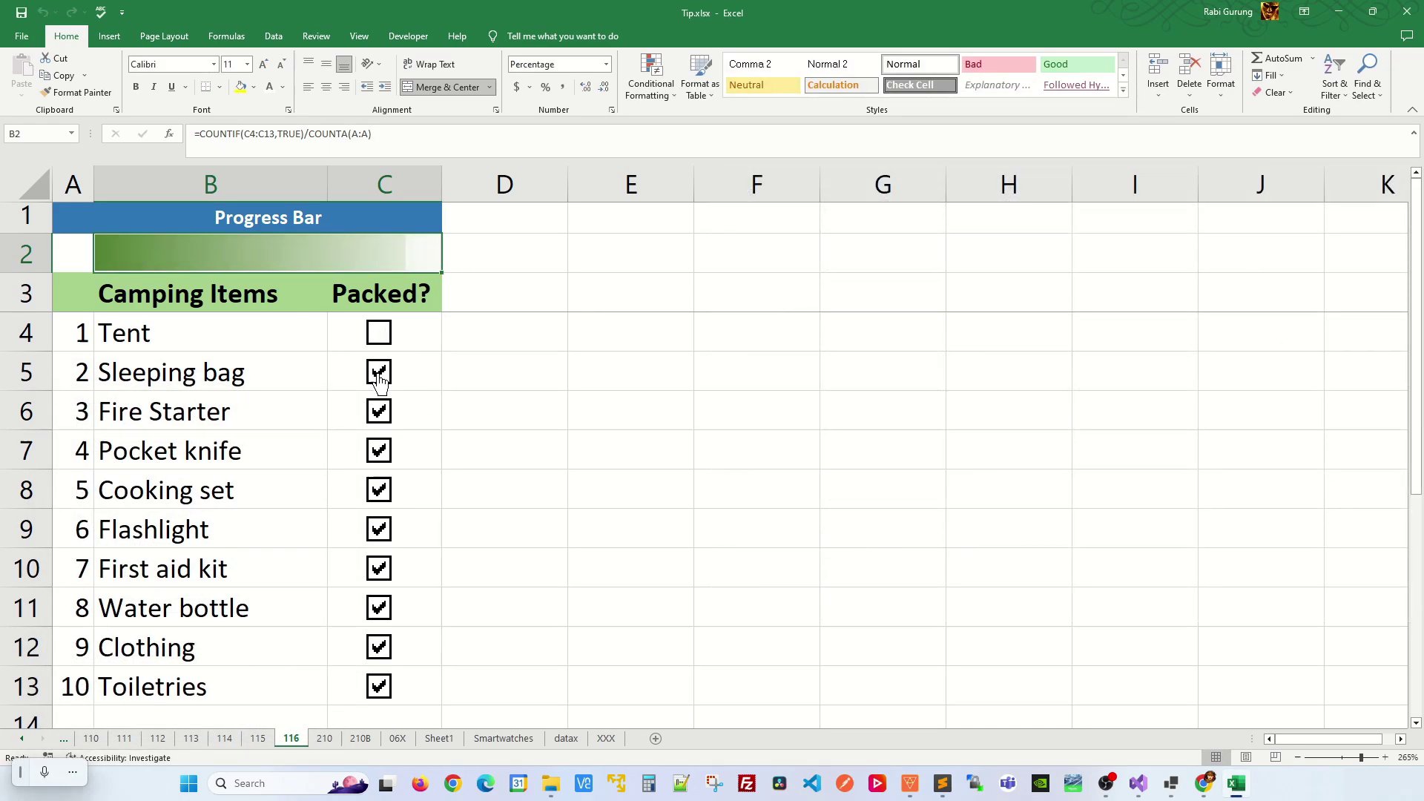
{"action": "left_click", "coordinate": [378, 374]}
{"action": "left_click", "coordinate": [379, 413]}
{"action": "left_click", "coordinate": [380, 450]}
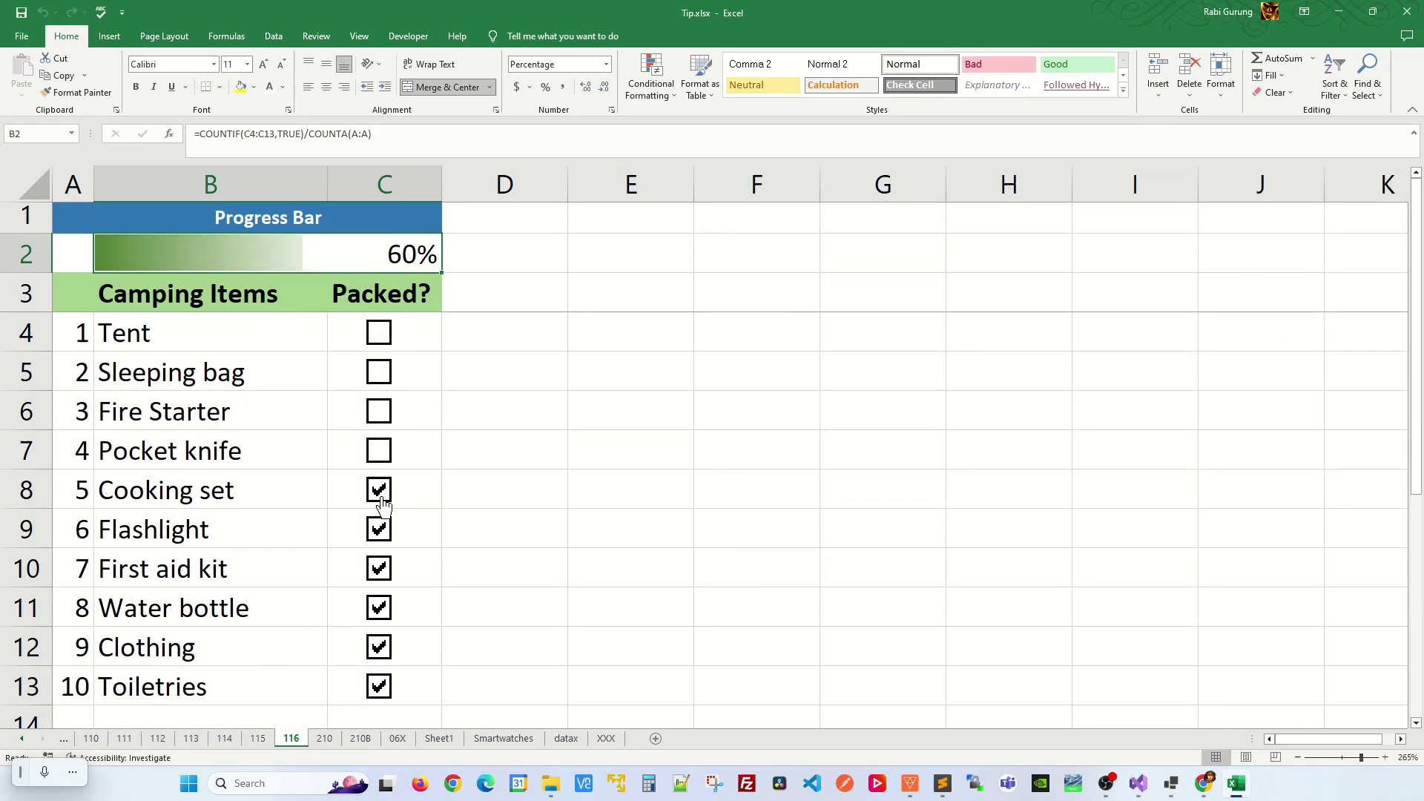
{"action": "left_click", "coordinate": [379, 489]}
{"action": "left_click", "coordinate": [379, 529]}
{"action": "left_click", "coordinate": [379, 608]}
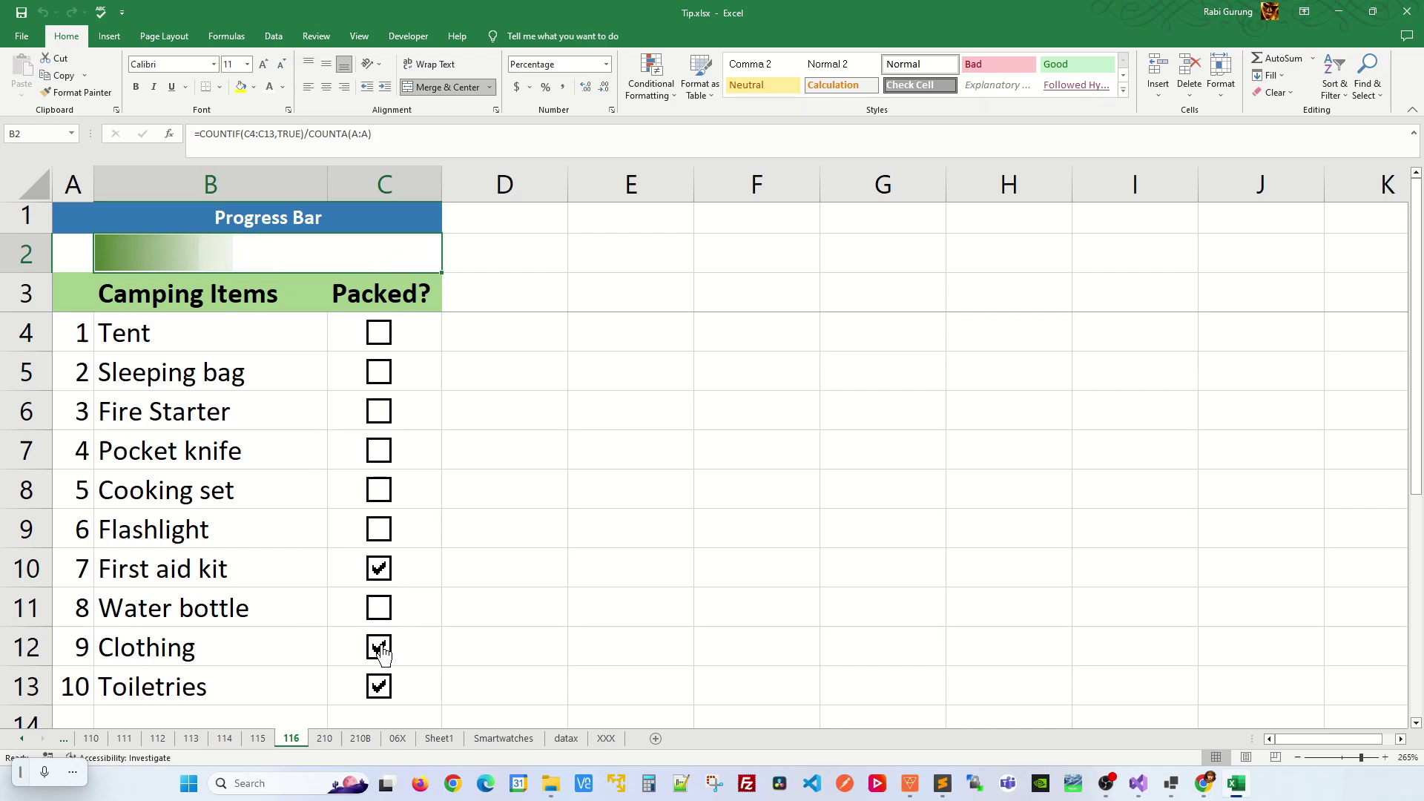
{"action": "left_click", "coordinate": [379, 647]}
- Re-tick Sleeping bag, Fire Starter, Pocket knife and Tent
{"action": "left_click", "coordinate": [379, 372]}
{"action": "left_click", "coordinate": [380, 416]}
{"action": "left_click", "coordinate": [380, 452]}
{"action": "left_click", "coordinate": [380, 335]}
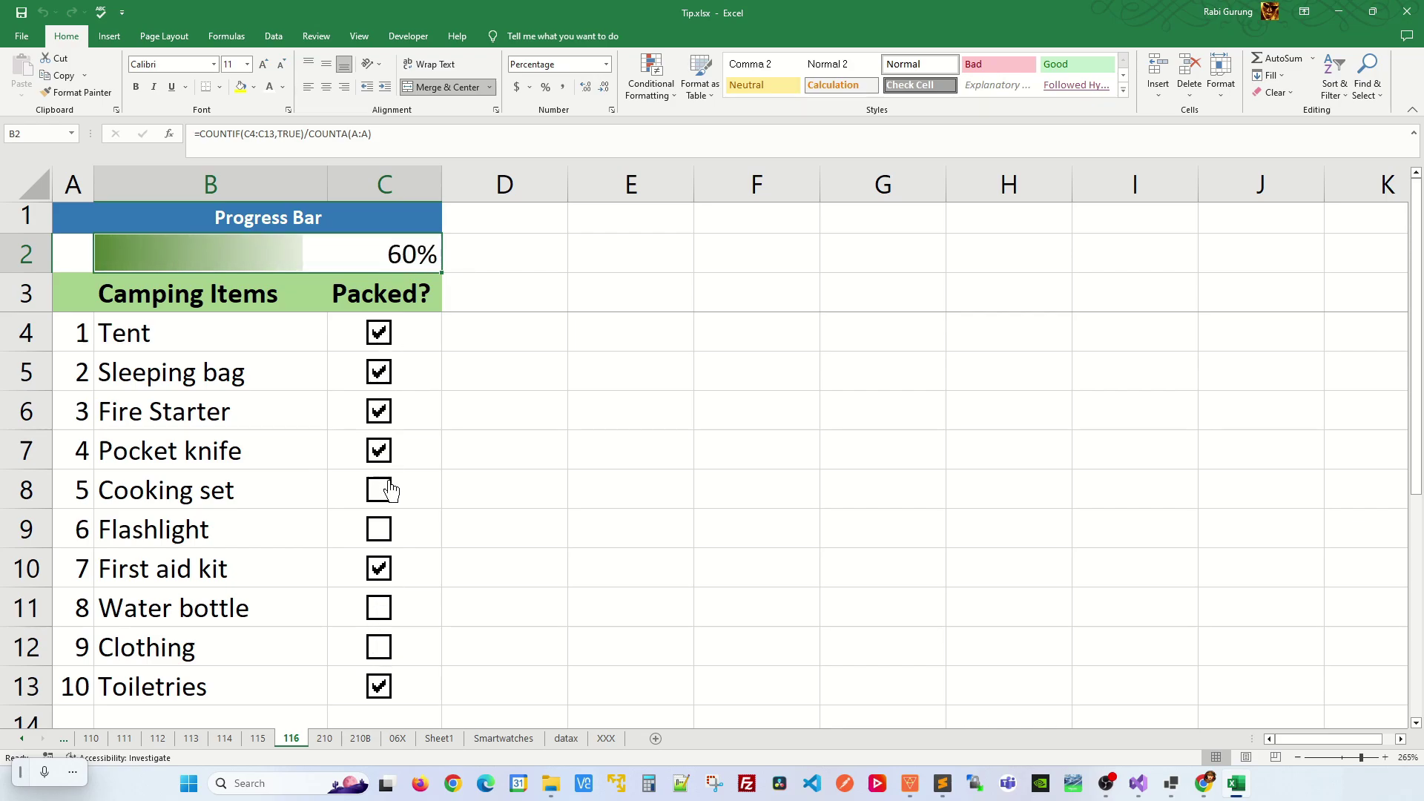